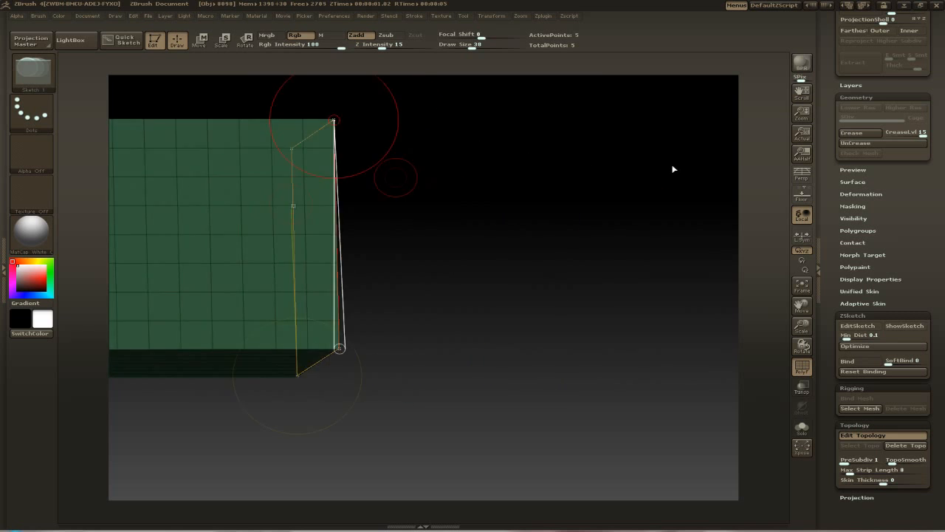
# Add topology points to close the open side faces of the box and preview its skin.
pyautogui.click(589, 151)
pyautogui.click(339, 150)
pyautogui.moveTo(667, 108); pyautogui.dragTo(504, 153)
pyautogui.click(511, 320)
pyautogui.click(433, 439)
pyautogui.click(379, 140)
pyautogui.press('a')
pyautogui.press('a')
pyautogui.press('a')
pyautogui.press('a')
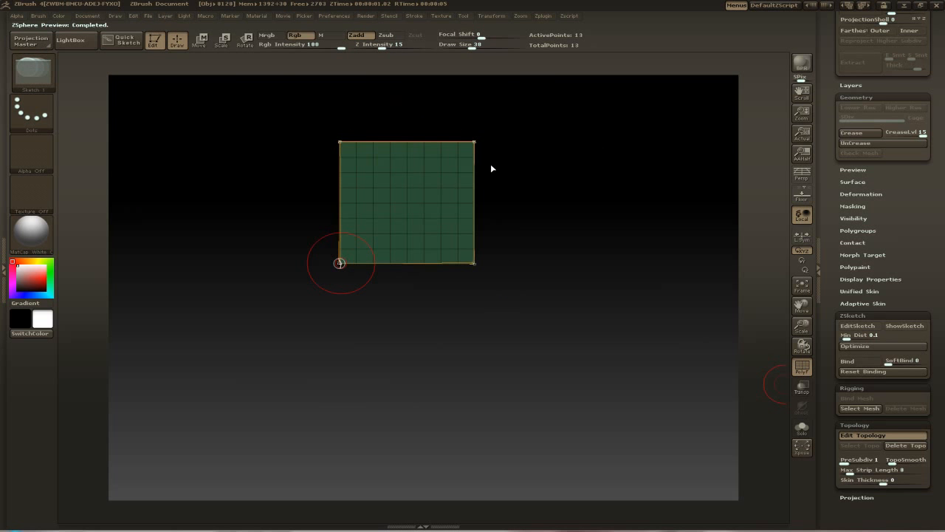
# Generate the skin mesh from the box topology and turn it into a PolyMesh3D tool.
pyautogui.press('a')
pyautogui.press('a')
pyautogui.press('a')
pyautogui.moveTo(893, 314); pyautogui.dragTo(887, 314)
pyautogui.press('a')
pyautogui.moveTo(591, 126); pyautogui.dragTo(681, 112)
pyautogui.click(873, 398)
pyautogui.moveTo(835, 89); pyautogui.dragTo(834, 232)
pyautogui.click(861, 173)
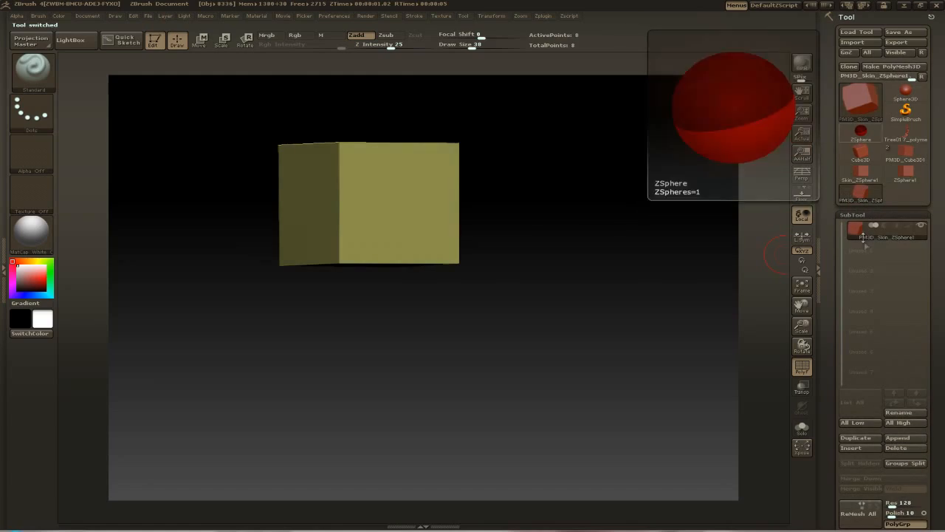
# Switch to the Tree01 7_polymesh tool, turn off its polyframe and insert the box mesh as a subtool.
pyautogui.click(905, 133)
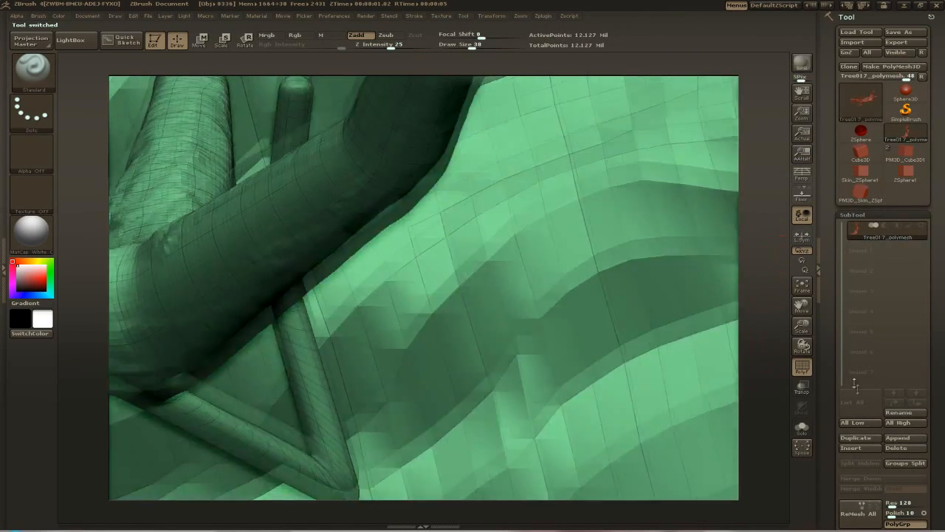
pyautogui.press('f')
pyautogui.moveTo(671, 310); pyautogui.dragTo(664, 414)
pyautogui.hotkey('shift', 'f')
pyautogui.click(861, 447)
pyautogui.click(856, 322)
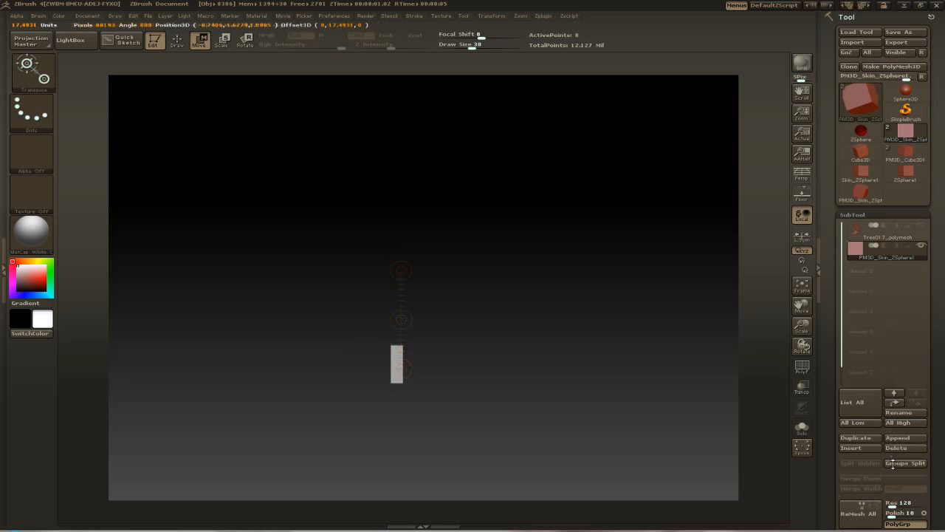
# Show the tree for reference and move the box out to the open space beside the trunk.
pyautogui.moveTo(514, 386); pyautogui.dragTo(608, 387)
pyautogui.moveTo(406, 353); pyautogui.dragTo(530, 353)
pyautogui.keyDown('shift'); pyautogui.moveTo(605, 355); pyautogui.dragTo(473, 362); pyautogui.keyUp('shift')
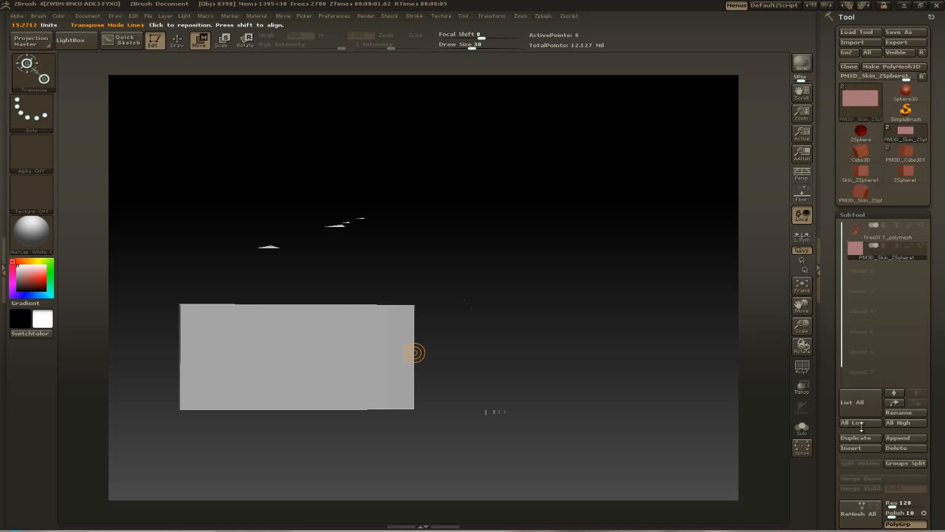
pyautogui.click(921, 225)
pyautogui.keyDown('alt'); pyautogui.moveTo(562, 370); pyautogui.dragTo(614, 362); pyautogui.keyUp('alt')
pyautogui.moveTo(412, 344); pyautogui.dragTo(539, 315)
pyautogui.moveTo(475, 329); pyautogui.dragTo(608, 357)
pyautogui.moveTo(651, 336); pyautogui.dragTo(695, 341)
pyautogui.moveTo(569, 367)
pyautogui.keyDown('shift'); pyautogui.mouseDown()
pyautogui.moveTo(696, 367)
pyautogui.moveTo(640, 367)
pyautogui.mouseUp(); pyautogui.keyUp('shift')
pyautogui.moveTo(680, 295)
pyautogui.mouseDown()
pyautogui.moveTo(635, 347)
pyautogui.moveTo(662, 298)
pyautogui.moveTo(589, 298)
pyautogui.mouseUp()
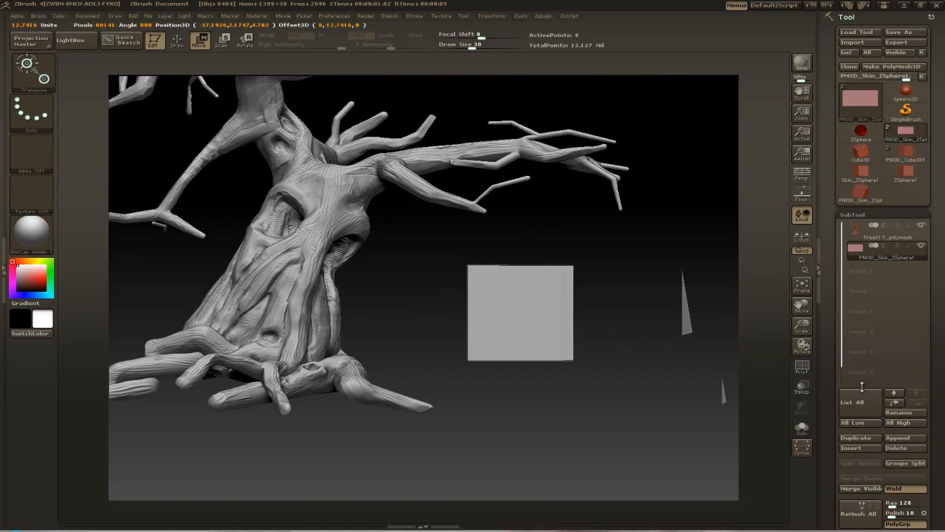
# Hide the tree and divide the box to subdivision level 5, smoothing only the last two divisions.
pyautogui.keyDown('alt'); pyautogui.moveTo(605, 429); pyautogui.dragTo(557, 467); pyautogui.keyUp('alt')
pyautogui.click(921, 225)
pyautogui.press('f')
pyautogui.keyDown('alt'); pyautogui.moveTo(701, 413); pyautogui.dragTo(657, 387); pyautogui.keyUp('alt')
pyautogui.moveTo(865, 346); pyautogui.dragTo(885, 268)
pyautogui.click(905, 400)
pyautogui.doubleClick(861, 405)
pyautogui.click(906, 401)
pyautogui.click(860, 404)
pyautogui.keyDown('alt'); pyautogui.moveTo(605, 443); pyautogui.dragTo(605, 399); pyautogui.keyUp('alt')
pyautogui.click(861, 405)
pyautogui.moveTo(627, 369); pyautogui.dragTo(583, 399)
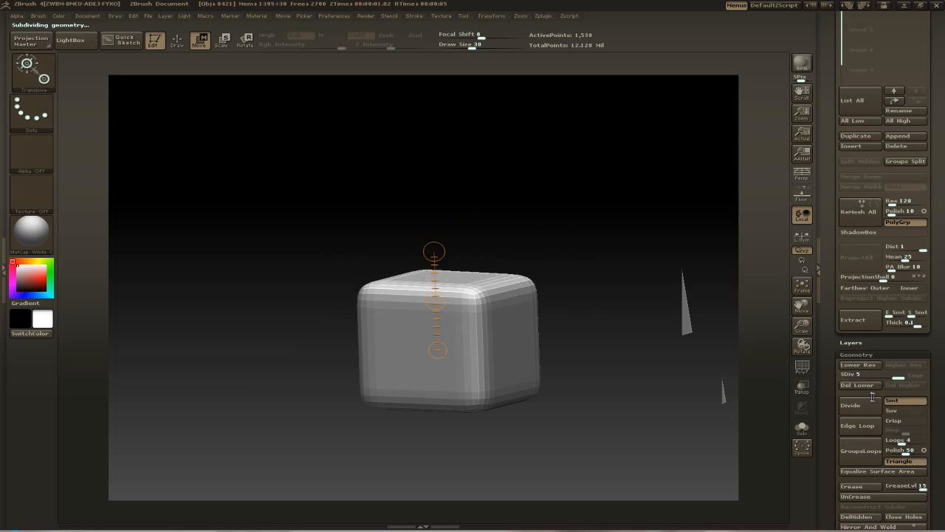
# Push and pull the box's corners and sides from several angles into an irregular, lumpy boulder shape.
pyautogui.moveTo(606, 354); pyautogui.dragTo(590, 421)
pyautogui.moveTo(370, 244)
pyautogui.mouseDown()
pyautogui.moveTo(436, 240)
pyautogui.moveTo(384, 280)
pyautogui.mouseUp()
pyautogui.moveTo(591, 399); pyautogui.dragTo(627, 340)
pyautogui.moveTo(355, 255); pyautogui.dragTo(340, 317)
pyautogui.moveTo(591, 339)
pyautogui.mouseDown()
pyautogui.moveTo(569, 414)
pyautogui.moveTo(628, 347)
pyautogui.mouseUp()
pyautogui.moveTo(491, 258); pyautogui.dragTo(521, 232)
pyautogui.moveTo(606, 340); pyautogui.dragTo(576, 413)
pyautogui.moveTo(557, 251); pyautogui.dragTo(572, 277)
pyautogui.moveTo(473, 248); pyautogui.dragTo(525, 225)
pyautogui.moveTo(621, 384); pyautogui.dragTo(583, 333)
pyautogui.moveTo(369, 384); pyautogui.dragTo(436, 414)
pyautogui.moveTo(561, 325); pyautogui.dragTo(635, 310)
pyautogui.moveTo(605, 414); pyautogui.dragTo(628, 369)
pyautogui.moveTo(532, 295)
pyautogui.mouseDown()
pyautogui.moveTo(628, 284)
pyautogui.moveTo(628, 303)
pyautogui.moveTo(539, 310)
pyautogui.mouseUp()
pyautogui.moveTo(605, 413); pyautogui.dragTo(576, 443)
pyautogui.moveTo(472, 347); pyautogui.dragTo(517, 354)
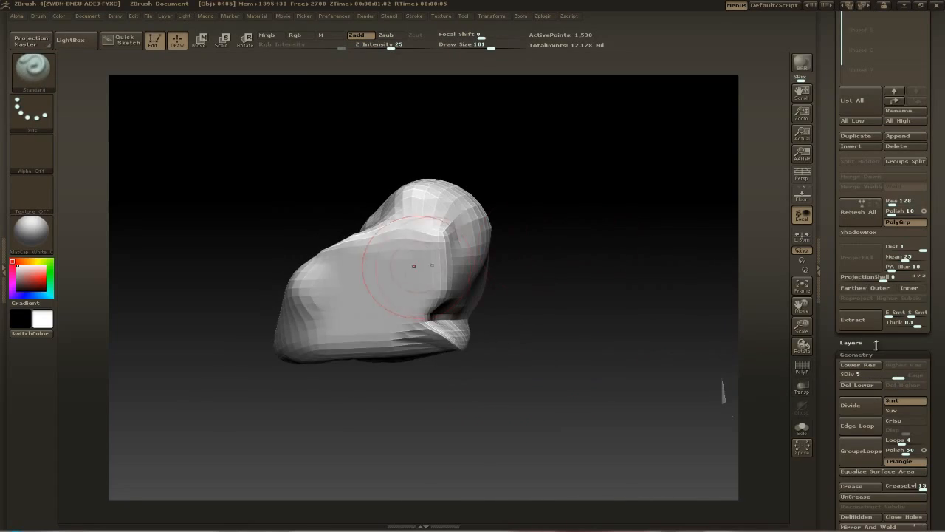
# Build up rounded bulges on the boulder with the Standard brush.
pyautogui.moveTo(532, 310); pyautogui.dragTo(458, 296)
pyautogui.moveTo(517, 296)
pyautogui.mouseDown()
pyautogui.moveTo(460, 285)
pyautogui.moveTo(517, 255)
pyautogui.mouseUp()
pyautogui.moveTo(487, 222)
pyautogui.mouseDown()
pyautogui.moveTo(553, 211)
pyautogui.moveTo(528, 255)
pyautogui.mouseUp()
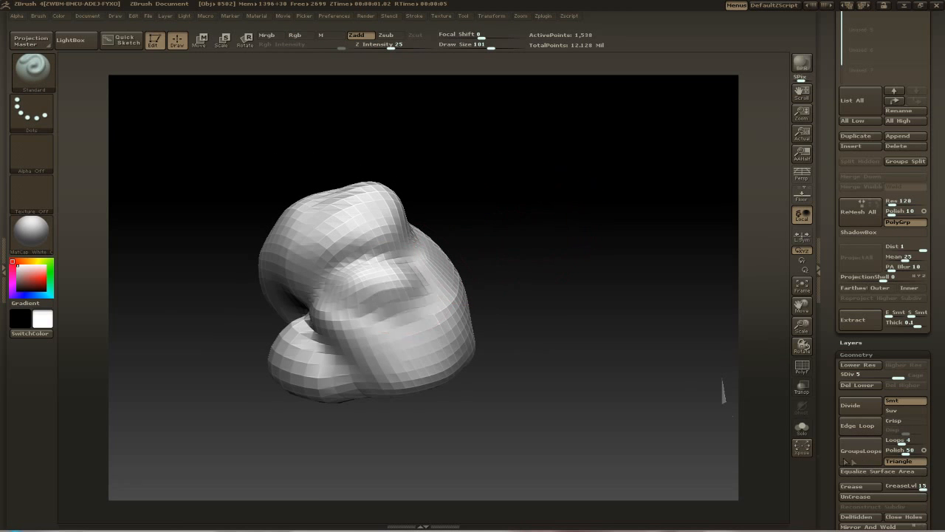
# Discard the boulder's lower subdivision levels and divide the mesh up to level 3.
pyautogui.moveTo(932, 362); pyautogui.dragTo(932, 344)
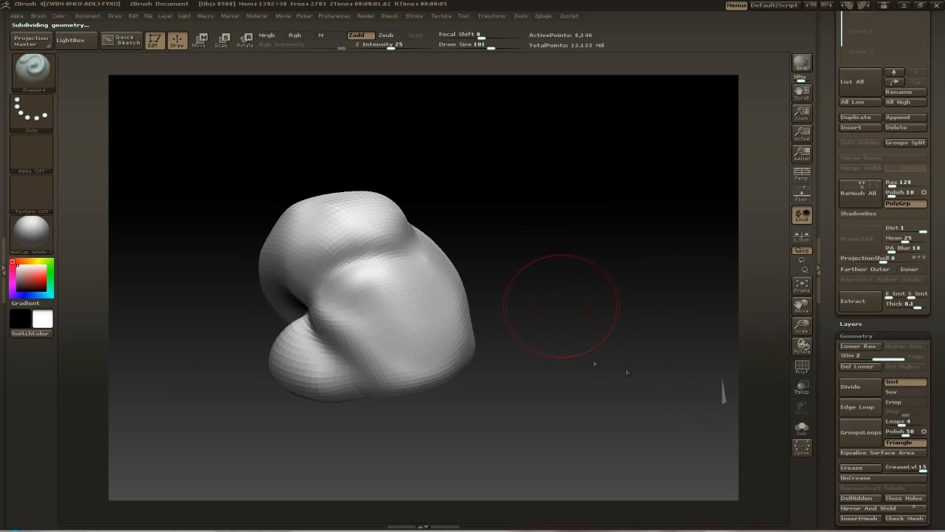
pyautogui.moveTo(561, 306); pyautogui.dragTo(602, 325)
pyautogui.hotkey('ctrl', 'd')
# Select the TrimDynamic brush and flatten the first planar facets on the boulder's rounded bulges.
pyautogui.press('b')
pyautogui.click(644, 401)
pyautogui.moveTo(436, 263); pyautogui.dragTo(384, 243)
pyautogui.moveTo(547, 355)
pyautogui.mouseDown()
pyautogui.moveTo(507, 401)
pyautogui.moveTo(473, 266)
pyautogui.mouseUp()
pyautogui.moveTo(763, 410)
pyautogui.mouseDown()
pyautogui.moveTo(587, 364)
pyautogui.moveTo(630, 349)
pyautogui.mouseUp()
pyautogui.moveTo(344, 207); pyautogui.dragTo(410, 256)
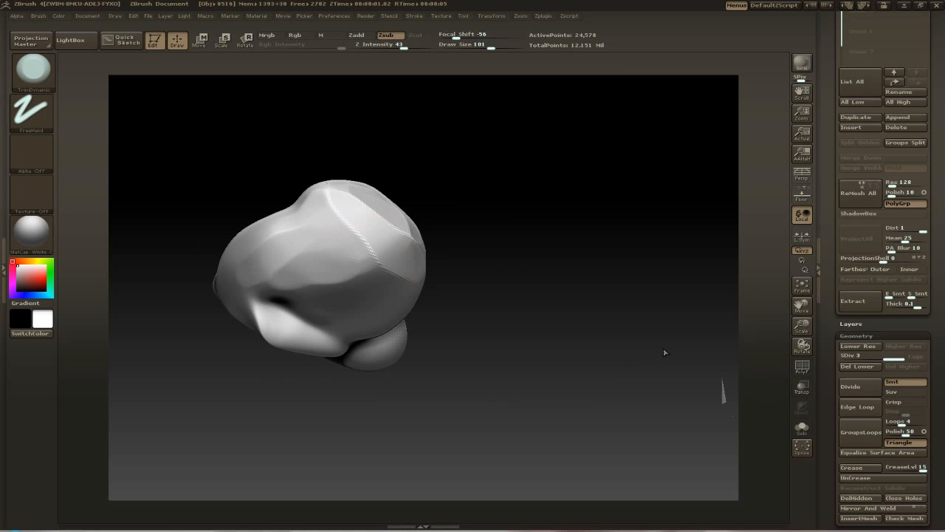
# Drop the boulder to subdivision level 1 to reshape its overall form, and return to level 3.
pyautogui.moveTo(665, 352); pyautogui.dragTo(831, 316)
pyautogui.moveTo(857, 429); pyautogui.dragTo(882, 199)
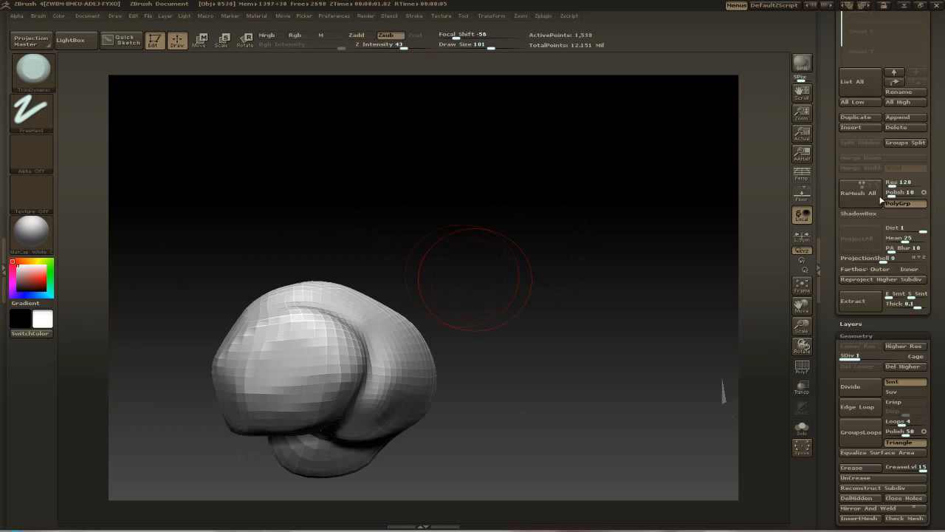
pyautogui.moveTo(475, 274); pyautogui.dragTo(561, 384)
pyautogui.moveTo(850, 357); pyautogui.dragTo(894, 357)
# Trim flat facets across the remaining rounded sides of the boulder with TrimDynamic.
pyautogui.moveTo(709, 347); pyautogui.dragTo(591, 317)
pyautogui.moveTo(278, 242); pyautogui.dragTo(272, 233)
pyautogui.moveTo(561, 318); pyautogui.dragTo(879, 329)
pyautogui.moveTo(887, 474); pyautogui.dragTo(869, 477)
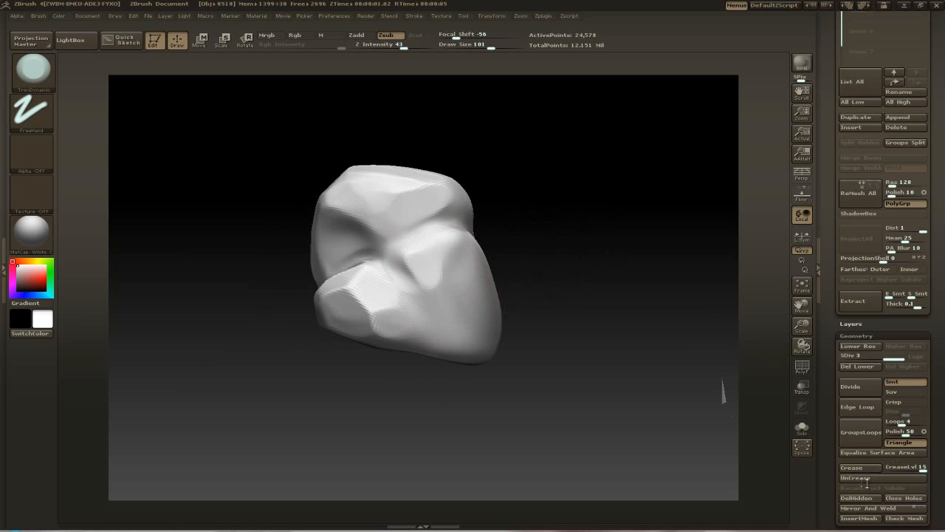
pyautogui.moveTo(695, 384); pyautogui.dragTo(874, 500)
pyautogui.moveTo(614, 184); pyautogui.dragTo(612, 210)
pyautogui.moveTo(547, 177); pyautogui.dragTo(488, 198)
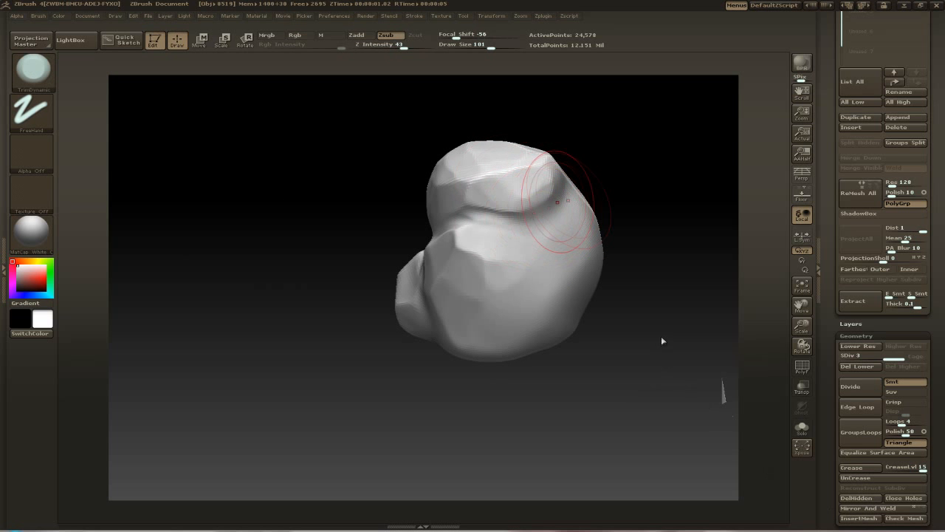
pyautogui.moveTo(662, 340); pyautogui.dragTo(685, 336)
pyautogui.moveTo(640, 194); pyautogui.dragTo(891, 328)
pyautogui.moveTo(534, 277)
pyautogui.mouseDown()
pyautogui.moveTo(589, 243)
pyautogui.moveTo(634, 260)
pyautogui.mouseUp()
# Set the draw size to 125 and trim broader planes on the boulder.
pyautogui.moveTo(471, 48); pyautogui.dragTo(497, 48)
pyautogui.moveTo(539, 296)
pyautogui.mouseDown()
pyautogui.moveTo(519, 350)
pyautogui.moveTo(467, 414)
pyautogui.moveTo(497, 289)
pyautogui.moveTo(665, 311)
pyautogui.mouseUp()
pyautogui.moveTo(555, 277); pyautogui.dragTo(532, 170)
# Switch sculpting brushes and add more volume to the boulder, finishing with the Standard brush.
pyautogui.press('b')
pyautogui.click(75, 40)
pyautogui.click(191, 441)
pyautogui.doubleClick(596, 479)
pyautogui.moveTo(464, 200); pyautogui.dragTo(339, 413)
pyautogui.moveTo(299, 377)
pyautogui.mouseDown()
pyautogui.moveTo(350, 379)
pyautogui.moveTo(319, 172)
pyautogui.moveTo(549, 173)
pyautogui.moveTo(561, 167)
pyautogui.moveTo(551, 154)
pyautogui.moveTo(323, 226)
pyautogui.moveTo(566, 245)
pyautogui.moveTo(545, 249)
pyautogui.moveTo(483, 185)
pyautogui.mouseUp()
pyautogui.press('b')
pyautogui.press('s')
pyautogui.press('t')
pyautogui.moveTo(361, 214)
pyautogui.mouseDown()
pyautogui.moveTo(242, 122)
pyautogui.moveTo(232, 158)
pyautogui.moveTo(296, 192)
pyautogui.moveTo(393, 269)
pyautogui.moveTo(673, 196)
pyautogui.mouseUp()
# Flatten the newly built-up bulges of the boulder with the TrimDynamic brush.
pyautogui.press('b')
pyautogui.press('t')
pyautogui.press('d')
pyautogui.moveTo(222, 170)
pyautogui.mouseDown()
pyautogui.moveTo(174, 212)
pyautogui.moveTo(215, 221)
pyautogui.mouseUp()
pyautogui.moveTo(484, 331); pyautogui.dragTo(504, 344)
pyautogui.moveTo(650, 178); pyautogui.dragTo(701, 193)
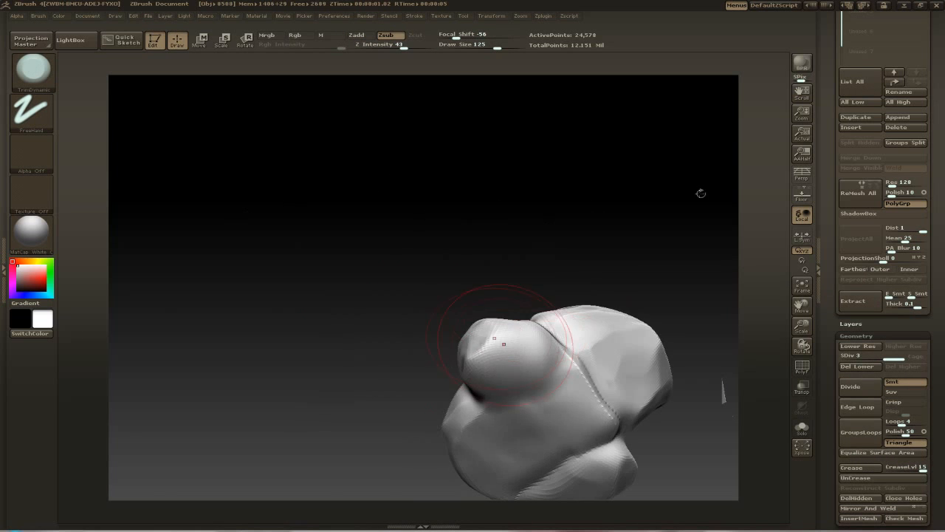
# Reduce the draw size to 65 and trim smaller facets along the boulder's edges.
pyautogui.moveTo(342, 152); pyautogui.dragTo(345, 214)
pyautogui.press('s')
pyautogui.moveTo(421, 283); pyautogui.dragTo(408, 283)
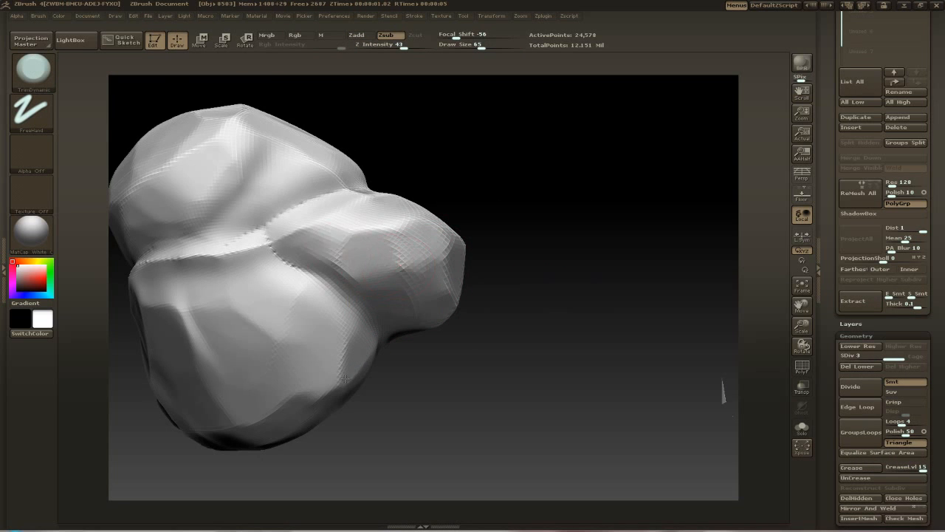
pyautogui.moveTo(344, 378); pyautogui.dragTo(426, 364)
pyautogui.moveTo(461, 444); pyautogui.dragTo(292, 220)
# Carve a crease into the boulder with the Dam Standard brush.
pyautogui.press('b')
pyautogui.press('d')
pyautogui.press('s')
pyautogui.moveTo(443, 317); pyautogui.dragTo(483, 294)
# Return to the TrimDynamic brush and plane down the surfaces around the carved crease.
pyautogui.press('b')
pyautogui.press('t')
pyautogui.press('d')
pyautogui.moveTo(578, 183)
pyautogui.mouseDown()
pyautogui.moveTo(559, 190)
pyautogui.moveTo(539, 239)
pyautogui.mouseUp()
pyautogui.moveTo(502, 205); pyautogui.dragTo(446, 191)
# Sharpen the boulder's ridges and creases with the Pinch brush and set the draw size to 47.
pyautogui.press('b')
pyautogui.press('p')
pyautogui.press('i')
pyautogui.moveTo(323, 234); pyautogui.dragTo(295, 220)
pyautogui.moveTo(473, 215); pyautogui.dragTo(414, 196)
pyautogui.moveTo(248, 191); pyautogui.dragTo(228, 185)
pyautogui.moveTo(384, 192)
pyautogui.mouseDown()
pyautogui.moveTo(322, 187)
pyautogui.moveTo(534, 203)
pyautogui.moveTo(328, 275)
pyautogui.mouseUp()
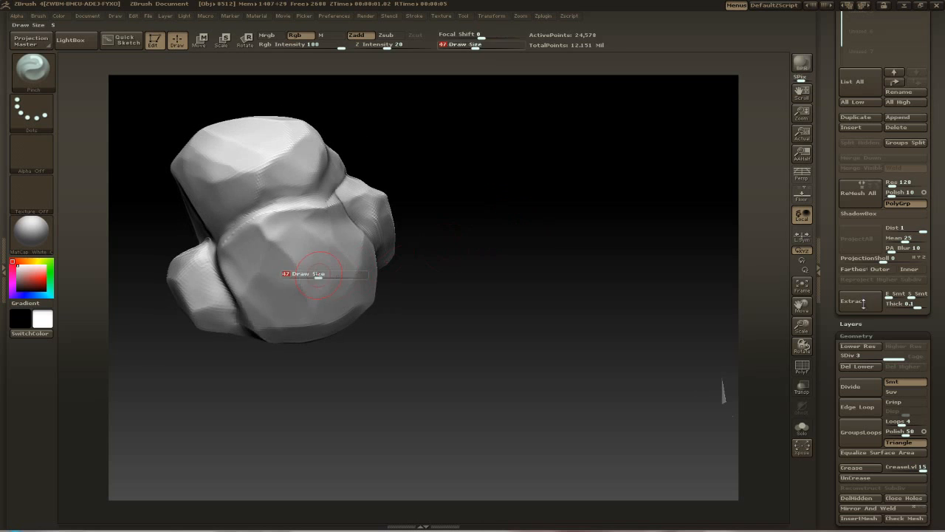
# Switch back to TrimDynamic and flatten further facets on the boulder's front and sides.
pyautogui.press('b')
pyautogui.press('s')
pyautogui.press('t')
pyautogui.press('b')
pyautogui.press('t')
pyautogui.press('d')
pyautogui.moveTo(487, 281); pyautogui.dragTo(472, 221)
pyautogui.moveTo(333, 280); pyautogui.dragTo(370, 296)
pyautogui.moveTo(561, 258); pyautogui.dragTo(882, 274)
pyautogui.moveTo(561, 222)
pyautogui.mouseDown()
pyautogui.moveTo(509, 218)
pyautogui.moveTo(547, 240)
pyautogui.mouseUp()
# Shrink the TrimDynamic brush and trim fine facets around the boulder's smaller lumps.
pyautogui.press('[')
pyautogui.press('[')
pyautogui.press('[')
pyautogui.press('[')
pyautogui.press('[')
pyautogui.press('[')
pyautogui.moveTo(472, 244); pyautogui.dragTo(484, 229)
pyautogui.moveTo(248, 235); pyautogui.dragTo(259, 273)
pyautogui.moveTo(436, 255)
pyautogui.mouseDown()
pyautogui.moveTo(421, 212)
pyautogui.moveTo(472, 177)
pyautogui.mouseUp()
# Enlarge the brush to draw size 70 and trim the remaining soft areas of the boulder.
pyautogui.press(']')
pyautogui.press(']')
pyautogui.moveTo(458, 222); pyautogui.dragTo(576, 214)
pyautogui.moveTo(606, 243)
pyautogui.mouseDown()
pyautogui.moveTo(576, 229)
pyautogui.moveTo(650, 259)
pyautogui.mouseUp()
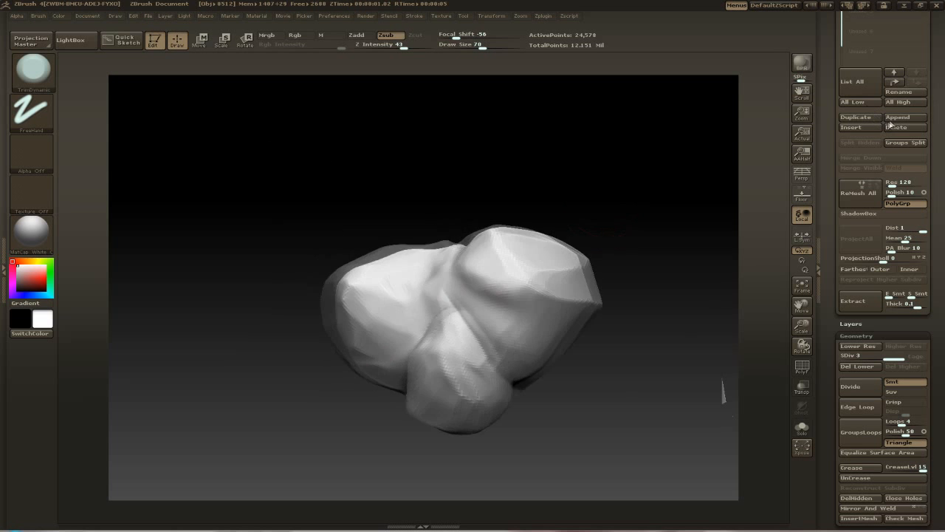
# Trim the boulder's remaining soft lumps with TrimDynamic and subdivide the mesh to level 4.
pyautogui.moveTo(591, 225); pyautogui.dragTo(480, 232)
pyautogui.press(']')
pyautogui.press(']')
pyautogui.press(']')
pyautogui.press(']')
pyautogui.moveTo(547, 215)
pyautogui.mouseDown()
pyautogui.moveTo(574, 196)
pyautogui.moveTo(598, 203)
pyautogui.mouseUp()
pyautogui.moveTo(869, 229)
pyautogui.mouseDown()
pyautogui.moveTo(886, 164)
pyautogui.moveTo(870, 199)
pyautogui.mouseUp()
pyautogui.moveTo(786, 367)
pyautogui.mouseDown()
pyautogui.moveTo(777, 303)
pyautogui.moveTo(596, 282)
pyautogui.mouseUp()
pyautogui.hotkey('ctrl', 'd')
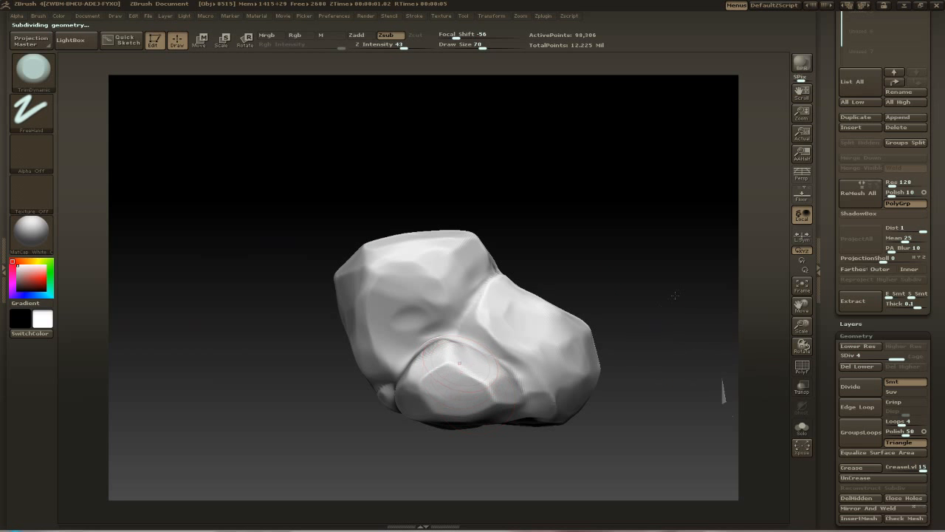
# Trim cleaner facets on the subdivided boulder's front lump and adjoining sides.
pyautogui.moveTo(767, 226); pyautogui.dragTo(538, 305)
pyautogui.moveTo(704, 388); pyautogui.dragTo(768, 348)
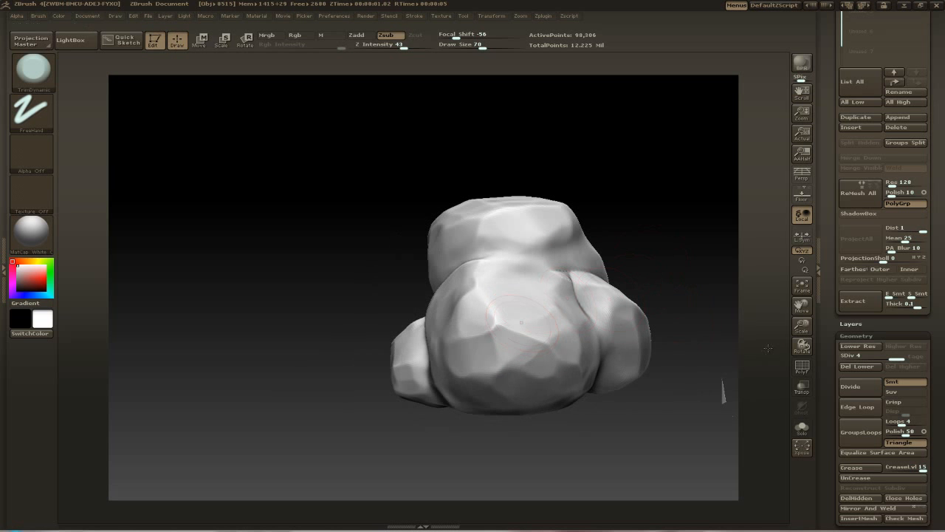
pyautogui.moveTo(748, 379)
pyautogui.mouseDown()
pyautogui.moveTo(813, 355)
pyautogui.moveTo(886, 418)
pyautogui.moveTo(879, 439)
pyautogui.moveTo(816, 330)
pyautogui.moveTo(856, 325)
pyautogui.moveTo(559, 239)
pyautogui.moveTo(549, 342)
pyautogui.moveTo(650, 212)
pyautogui.moveTo(551, 305)
pyautogui.mouseUp()
pyautogui.moveTo(463, 301)
pyautogui.mouseDown()
pyautogui.moveTo(426, 354)
pyautogui.moveTo(587, 243)
pyautogui.moveTo(481, 264)
pyautogui.mouseUp()
# Enlarge the TrimDynamic brush to draw size 101 and flatten broad planes across the boulder's upper lump.
pyautogui.press(']')
pyautogui.press(']')
pyautogui.press(']')
pyautogui.moveTo(400, 278)
pyautogui.mouseDown()
pyautogui.moveTo(418, 325)
pyautogui.moveTo(517, 296)
pyautogui.moveTo(413, 222)
pyautogui.mouseUp()
pyautogui.moveTo(559, 200)
pyautogui.mouseDown()
pyautogui.moveTo(395, 364)
pyautogui.moveTo(438, 278)
pyautogui.moveTo(414, 221)
pyautogui.mouseUp()
pyautogui.moveTo(570, 229); pyautogui.dragTo(403, 273)
pyautogui.moveTo(548, 194); pyautogui.dragTo(422, 136)
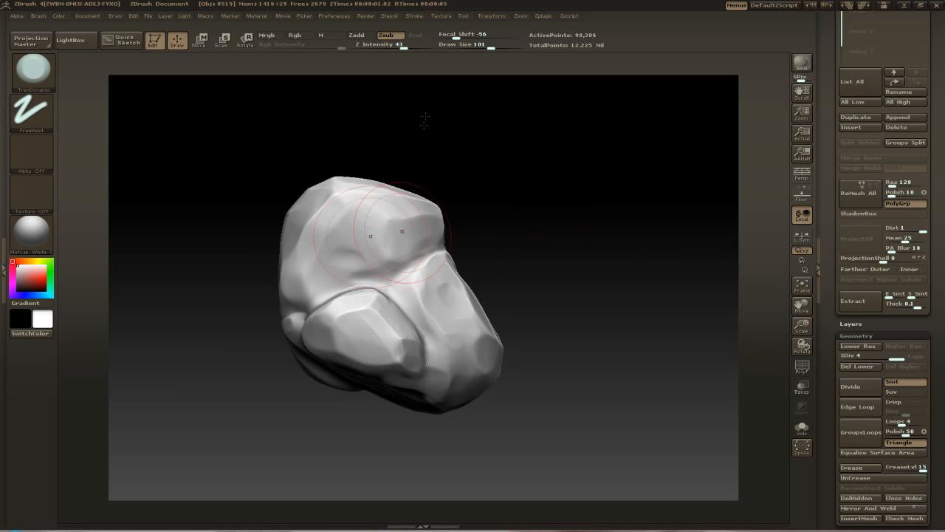
pyautogui.moveTo(404, 210); pyautogui.dragTo(403, 365)
pyautogui.moveTo(509, 384)
pyautogui.mouseDown()
pyautogui.moveTo(458, 370)
pyautogui.moveTo(514, 387)
pyautogui.mouseUp()
# Carve deeper creases between the boulder's lumps with the Dam_Standard brush at draw size 21.
pyautogui.keyDown('alt'); pyautogui.moveTo(234, 247); pyautogui.dragTo(314, 313); pyautogui.keyUp('alt')
pyautogui.moveTo(414, 310)
pyautogui.keyDown('alt'); pyautogui.mouseDown()
pyautogui.moveTo(420, 253)
pyautogui.moveTo(558, 351)
pyautogui.moveTo(562, 211)
pyautogui.moveTo(317, 211)
pyautogui.mouseUp(); pyautogui.keyUp('alt')
pyautogui.press('b')
pyautogui.click(626, 237)
pyautogui.moveTo(552, 244)
pyautogui.mouseDown()
pyautogui.moveTo(567, 321)
pyautogui.moveTo(627, 301)
pyautogui.mouseUp()
pyautogui.moveTo(515, 332); pyautogui.dragTo(348, 278)
pyautogui.moveTo(510, 258)
pyautogui.mouseDown()
pyautogui.moveTo(434, 335)
pyautogui.moveTo(591, 336)
pyautogui.moveTo(698, 367)
pyautogui.moveTo(641, 369)
pyautogui.moveTo(628, 355)
pyautogui.moveTo(589, 372)
pyautogui.mouseUp()
# Tighten the carved creases with the Pinch brush, and return to TrimDynamic at draw size 138.
pyautogui.press('b')
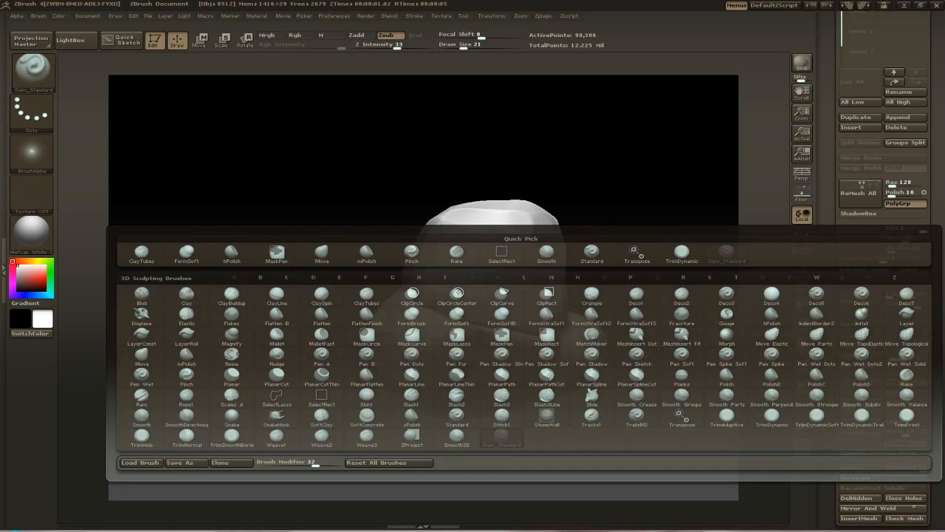
pyautogui.press('p')
pyautogui.press('i')
pyautogui.moveTo(650, 381); pyautogui.dragTo(617, 340)
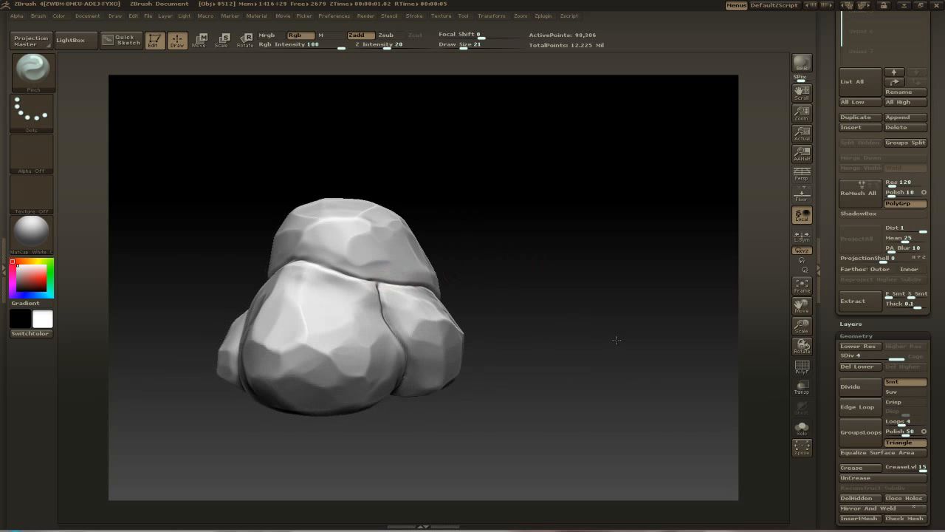
pyautogui.moveTo(539, 245); pyautogui.dragTo(477, 273)
pyautogui.moveTo(627, 302)
pyautogui.mouseDown()
pyautogui.moveTo(647, 318)
pyautogui.moveTo(584, 299)
pyautogui.mouseUp()
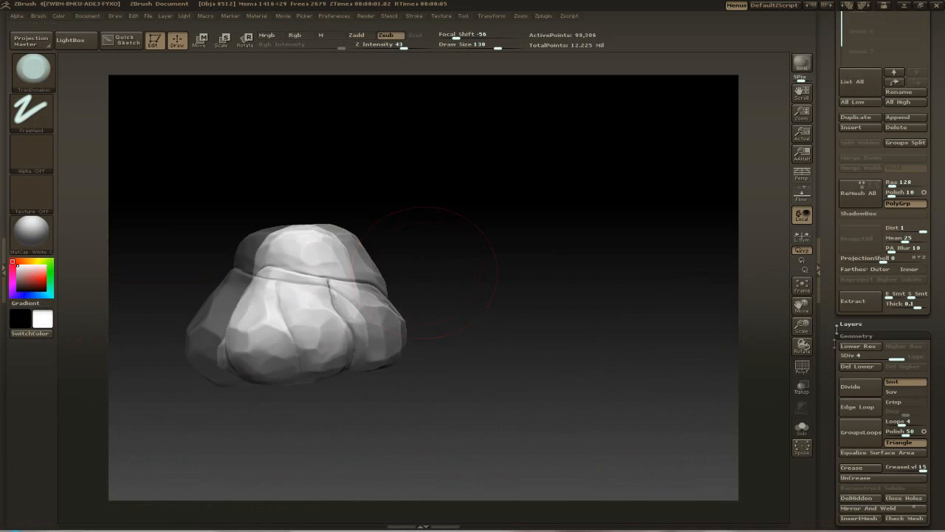
# Show the tree with the rock, scale the rock and move it against the base of the trunk.
pyautogui.moveTo(532, 325)
pyautogui.mouseDown()
pyautogui.moveTo(622, 338)
pyautogui.moveTo(611, 317)
pyautogui.moveTo(606, 332)
pyautogui.moveTo(624, 342)
pyautogui.moveTo(612, 320)
pyautogui.moveTo(464, 311)
pyautogui.mouseUp()
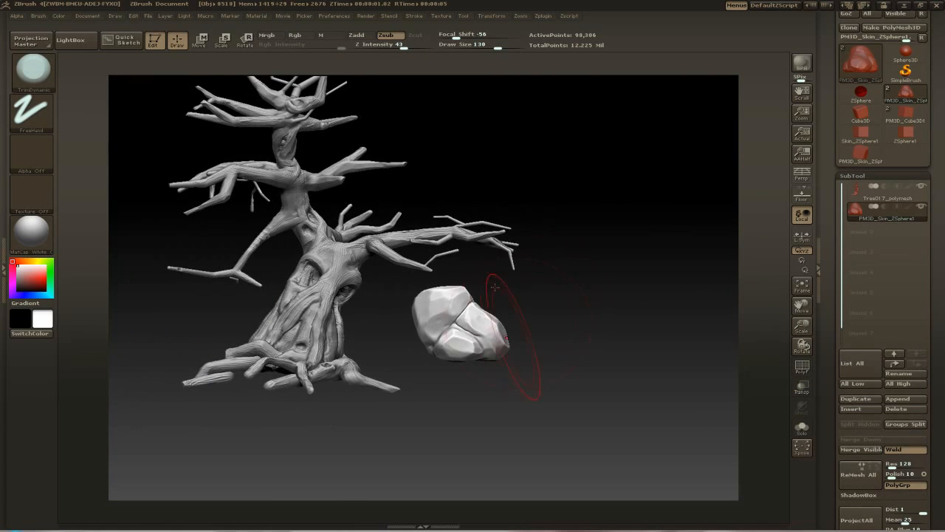
pyautogui.moveTo(455, 317); pyautogui.dragTo(402, 319)
pyautogui.press('e')
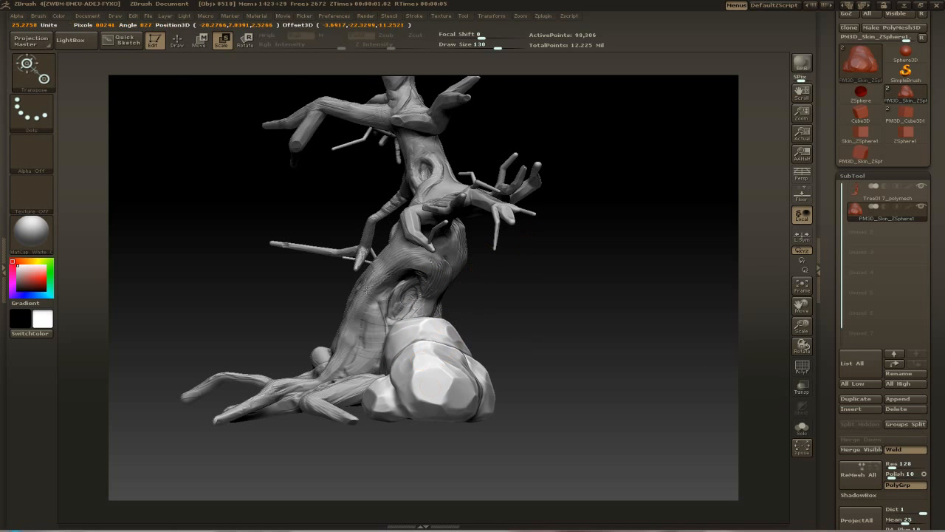
pyautogui.moveTo(414, 347); pyautogui.dragTo(436, 351)
pyautogui.moveTo(420, 298); pyautogui.dragTo(563, 274)
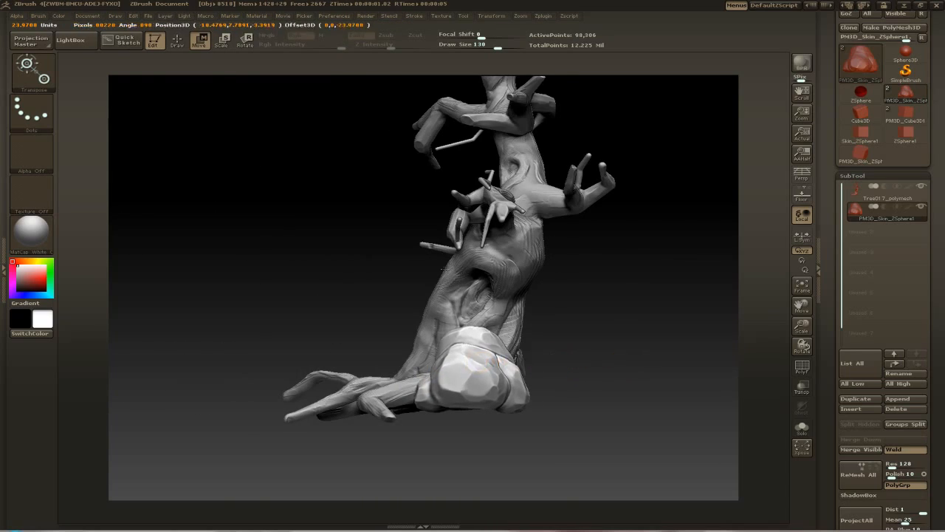
pyautogui.moveTo(443, 267); pyautogui.dragTo(462, 253)
# Duplicate the rock subtool and enlarge the copy beside the first rock.
pyautogui.moveTo(399, 316); pyautogui.dragTo(634, 317)
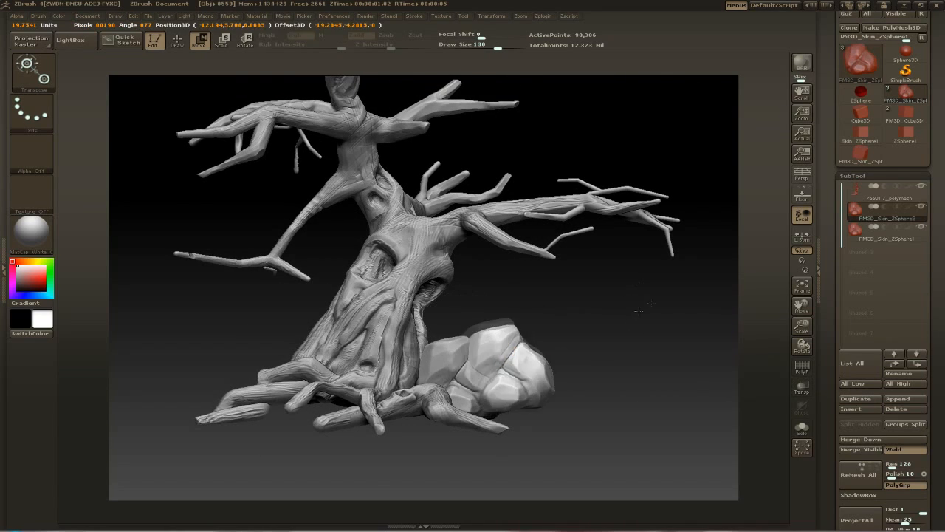
pyautogui.click(543, 15)
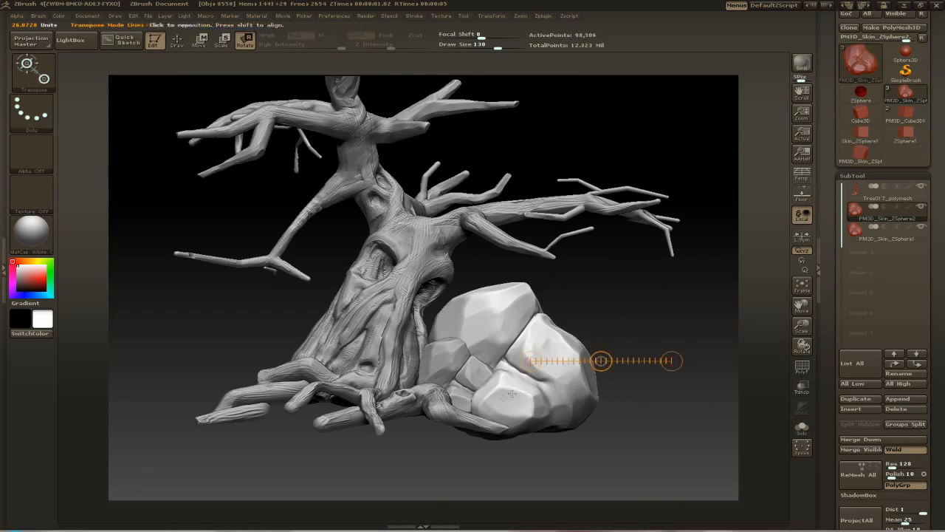
pyautogui.moveTo(565, 354); pyautogui.dragTo(557, 334)
pyautogui.keyDown('alt'); pyautogui.moveTo(659, 379); pyautogui.dragTo(565, 364, button='right'); pyautogui.keyUp('alt')
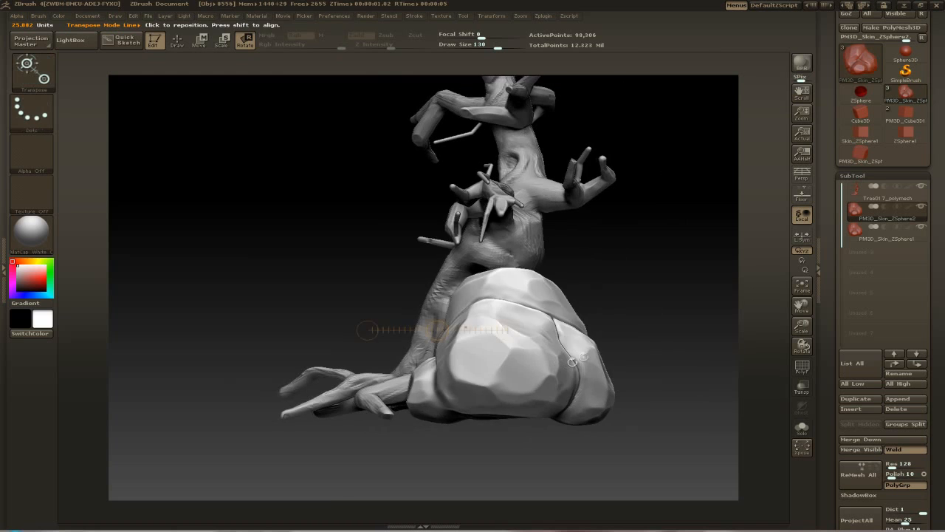
# Rotate the enlarged rock copy so that a different side faces the front of the tree.
pyautogui.moveTo(406, 258); pyautogui.dragTo(334, 398)
pyautogui.click(922, 207)
pyautogui.moveTo(605, 343); pyautogui.dragTo(547, 343)
pyautogui.moveTo(467, 266); pyautogui.dragTo(530, 279)
pyautogui.moveTo(371, 271); pyautogui.dragTo(451, 200)
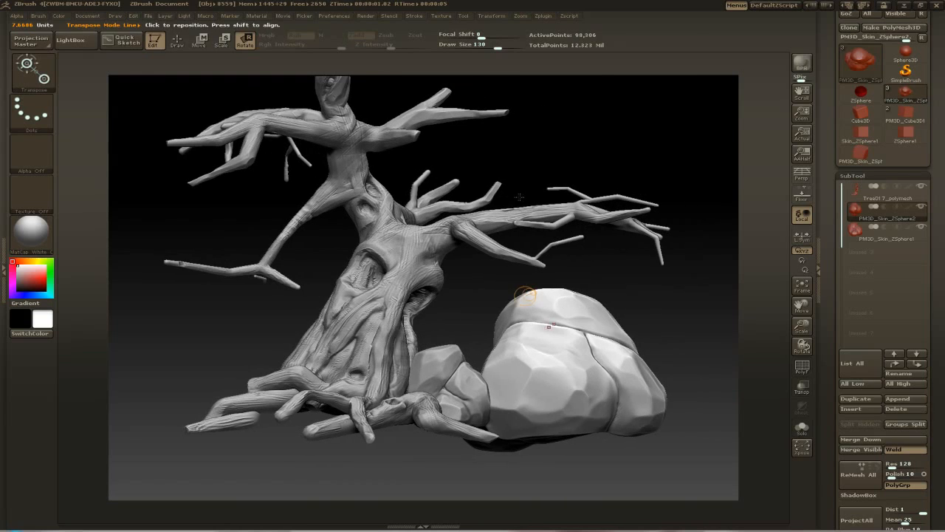
# Move the large rock copy in toward the trunk and scale it to suit the first rock.
pyautogui.press('w')
pyautogui.moveTo(602, 314); pyautogui.dragTo(559, 318)
pyautogui.moveTo(354, 247); pyautogui.dragTo(375, 279)
pyautogui.press('e')
pyautogui.moveTo(430, 331); pyautogui.dragTo(427, 283)
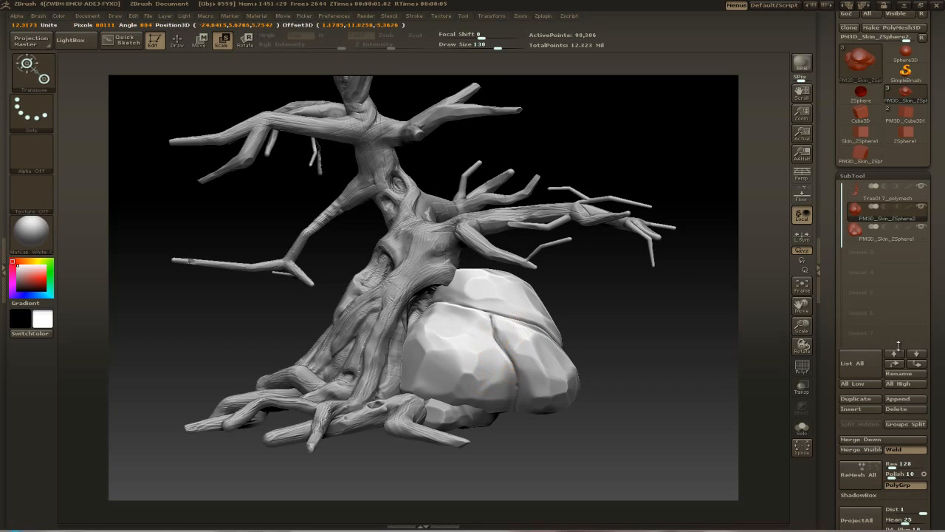
# Check the rock copy from several sides and move it snugly against the trunk and the first rock.
pyautogui.moveTo(665, 339); pyautogui.dragTo(521, 347)
pyautogui.keyDown('alt'); pyautogui.moveTo(635, 310); pyautogui.dragTo(563, 308); pyautogui.keyUp('alt')
pyautogui.keyDown('alt'); pyautogui.moveTo(688, 296); pyautogui.dragTo(574, 332); pyautogui.keyUp('alt')
pyautogui.keyDown('alt'); pyautogui.moveTo(447, 272); pyautogui.dragTo(569, 274); pyautogui.keyUp('alt')
pyautogui.press('w')
pyautogui.moveTo(665, 268); pyautogui.dragTo(538, 285)
pyautogui.moveTo(423, 255); pyautogui.dragTo(284, 312)
# Duplicate the selected rock and move the new copy to the outer side of the rock pile.
pyautogui.keyDown('alt'); pyautogui.click(517, 342); pyautogui.keyUp('alt')
pyautogui.click(860, 399)
pyautogui.moveTo(590, 318); pyautogui.dragTo(702, 314)
pyautogui.moveTo(532, 287); pyautogui.dragTo(622, 301)
pyautogui.moveTo(642, 273); pyautogui.dragTo(336, 251)
pyautogui.moveTo(580, 355); pyautogui.dragTo(619, 296)
pyautogui.moveTo(896, 358); pyautogui.dragTo(709, 340)
pyautogui.moveTo(468, 291); pyautogui.dragTo(355, 284)
pyautogui.moveTo(618, 328); pyautogui.dragTo(641, 316)
# Rotate, scale and move the third rock until it sits against the rock pile beside the trunk.
pyautogui.press('r')
pyautogui.moveTo(285, 271); pyautogui.dragTo(267, 221)
pyautogui.press('w')
pyautogui.moveTo(638, 315)
pyautogui.mouseDown()
pyautogui.moveTo(694, 318)
pyautogui.moveTo(650, 314)
pyautogui.mouseUp()
pyautogui.moveTo(292, 268); pyautogui.dragTo(297, 240)
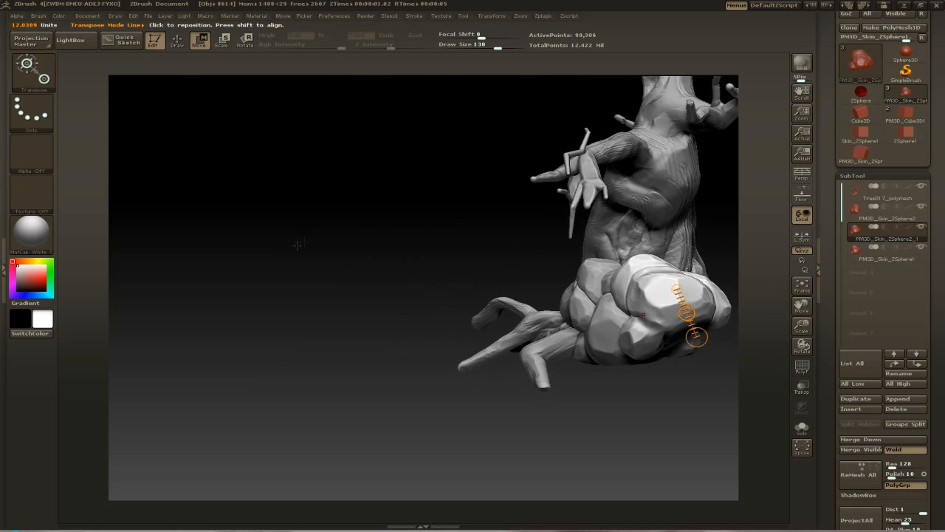
pyautogui.moveTo(312, 312)
pyautogui.mouseDown()
pyautogui.moveTo(358, 322)
pyautogui.moveTo(370, 274)
pyautogui.moveTo(290, 381)
pyautogui.moveTo(303, 318)
pyautogui.mouseUp()
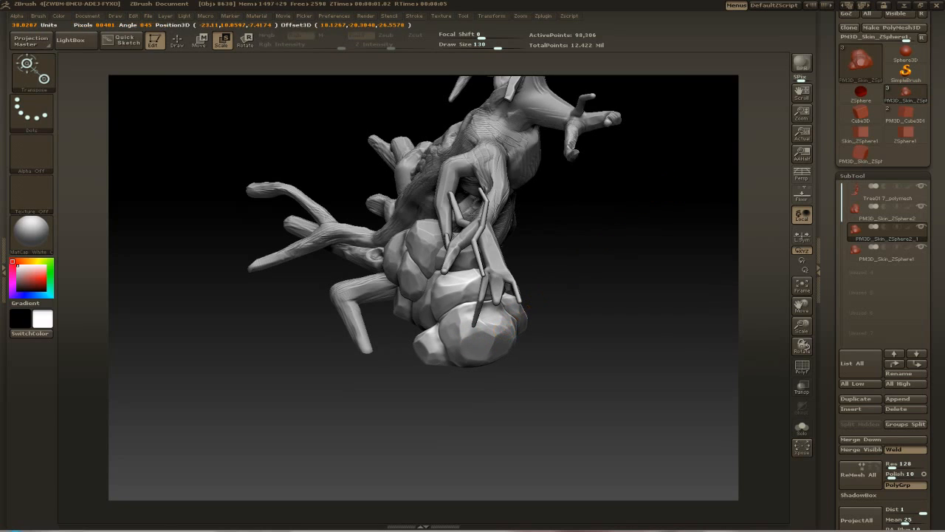
pyautogui.keyDown('alt'); pyautogui.moveTo(526, 218); pyautogui.dragTo(427, 241); pyautogui.keyUp('alt')
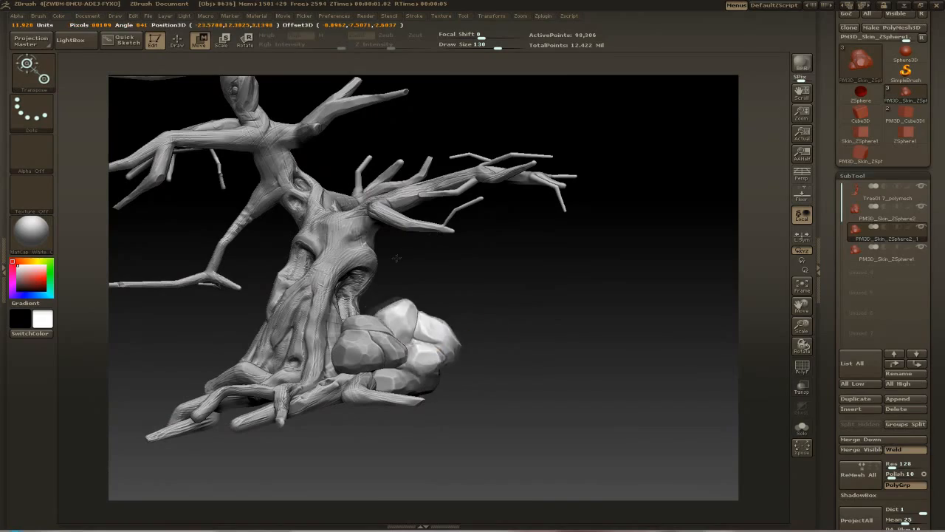
pyautogui.moveTo(392, 270); pyautogui.dragTo(532, 260)
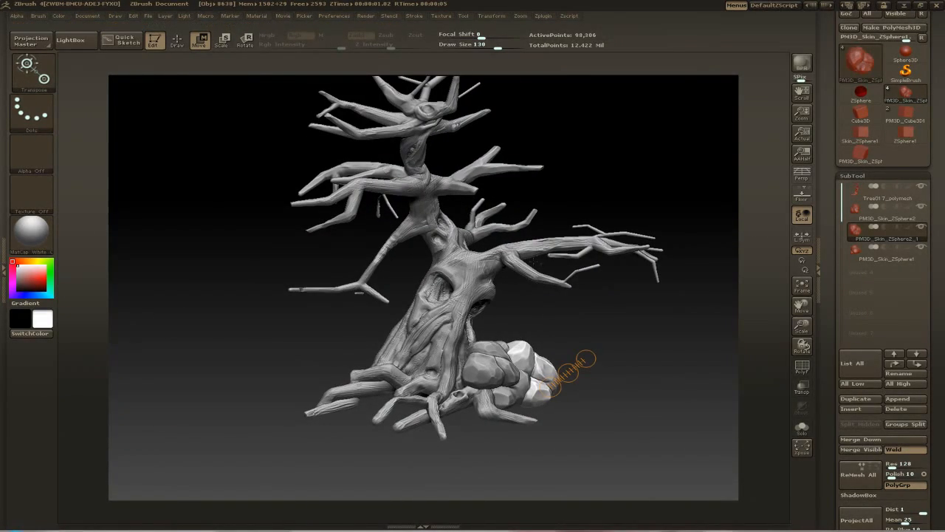
# Duplicate another rock from the pile, isolate the copy and lower it to subdivision level 1.
pyautogui.keyDown('alt'); pyautogui.click(489, 366); pyautogui.keyUp('alt')
pyautogui.moveTo(594, 323); pyautogui.dragTo(504, 323)
pyautogui.moveTo(400, 404); pyautogui.dragTo(440, 376)
pyautogui.click(921, 207)
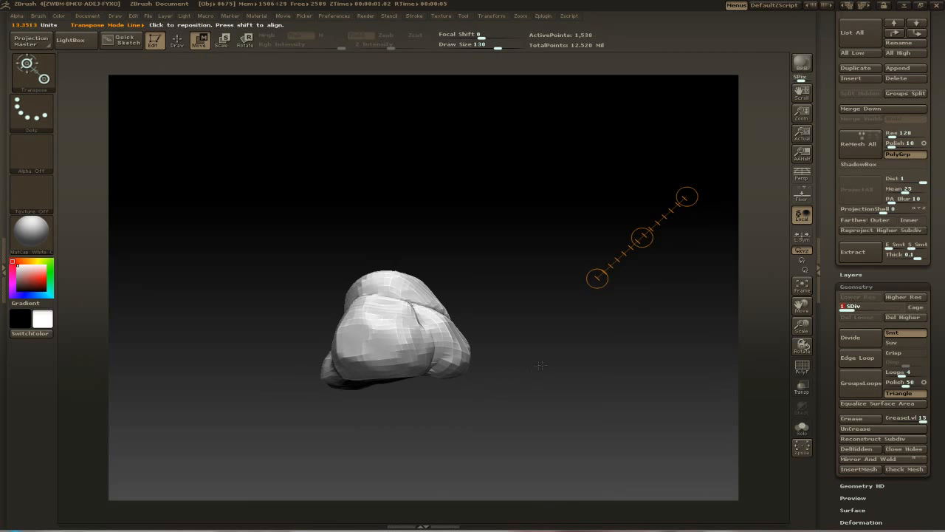
# Smooth away the isolated rock's old detail and build up a new shape with the Standard brush.
pyautogui.press('q')
pyautogui.moveTo(486, 274)
pyautogui.keyDown('shift'); pyautogui.mouseDown()
pyautogui.moveTo(399, 332)
pyautogui.moveTo(405, 340)
pyautogui.moveTo(599, 244)
pyautogui.mouseUp(); pyautogui.keyUp('shift')
pyautogui.press('b')
pyautogui.press('s')
pyautogui.press('t')
pyautogui.moveTo(505, 285)
pyautogui.mouseDown()
pyautogui.moveTo(609, 255)
pyautogui.moveTo(572, 264)
pyautogui.moveTo(593, 310)
pyautogui.moveTo(591, 226)
pyautogui.moveTo(453, 317)
pyautogui.moveTo(601, 302)
pyautogui.moveTo(591, 310)
pyautogui.mouseUp()
pyautogui.moveTo(591, 310)
pyautogui.mouseDown()
pyautogui.moveTo(645, 293)
pyautogui.moveTo(584, 305)
pyautogui.moveTo(146, 82)
pyautogui.moveTo(606, 296)
pyautogui.mouseUp()
# Bring the reshaped rock to subdivision level 4 and flatten its first planes with TrimDynamic.
pyautogui.hotkey('ctrl', 'd')
pyautogui.hotkey('ctrl', 'd')
pyautogui.hotkey('ctrl', 'd')
pyautogui.press('b')
pyautogui.press('t')
pyautogui.press('d')
pyautogui.moveTo(526, 222); pyautogui.dragTo(534, 255)
# Reduce the brush size, smooth the rock's rough spots and trim facets around its top, sides and base.
pyautogui.moveTo(498, 46); pyautogui.dragTo(478, 45)
pyautogui.keyDown('shift'); pyautogui.moveTo(552, 273); pyautogui.dragTo(483, 291); pyautogui.keyUp('shift')
pyautogui.moveTo(274, 353); pyautogui.dragTo(264, 432)
pyautogui.moveTo(509, 309); pyautogui.dragTo(470, 315)
pyautogui.moveTo(231, 447)
pyautogui.mouseDown()
pyautogui.moveTo(579, 466)
pyautogui.moveTo(382, 260)
pyautogui.mouseUp()
pyautogui.moveTo(464, 197); pyautogui.dragTo(505, 186)
pyautogui.moveTo(325, 199)
pyautogui.mouseDown()
pyautogui.moveTo(434, 306)
pyautogui.moveTo(569, 280)
pyautogui.moveTo(566, 297)
pyautogui.moveTo(584, 200)
pyautogui.moveTo(442, 230)
pyautogui.moveTo(407, 285)
pyautogui.moveTo(564, 193)
pyautogui.mouseUp()
pyautogui.moveTo(456, 280)
pyautogui.mouseDown()
pyautogui.moveTo(546, 289)
pyautogui.moveTo(425, 270)
pyautogui.moveTo(520, 315)
pyautogui.moveTo(562, 266)
pyautogui.mouseUp()
# Make ClipRect the active selection brush and accept its notice.
pyautogui.press('b')
pyautogui.press('c')
pyautogui.press('r')
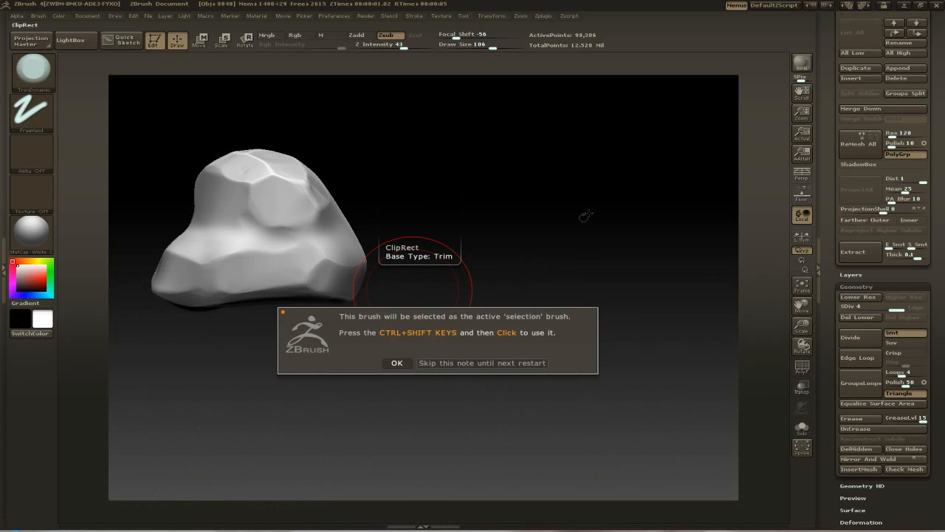
pyautogui.click(397, 363)
pyautogui.keyDown('ctrl'); pyautogui.keyDown('shift'); pyautogui.moveTo(455, 365); pyautogui.dragTo(121, 290); pyautogui.keyUp('shift'); pyautogui.keyUp('ctrl')
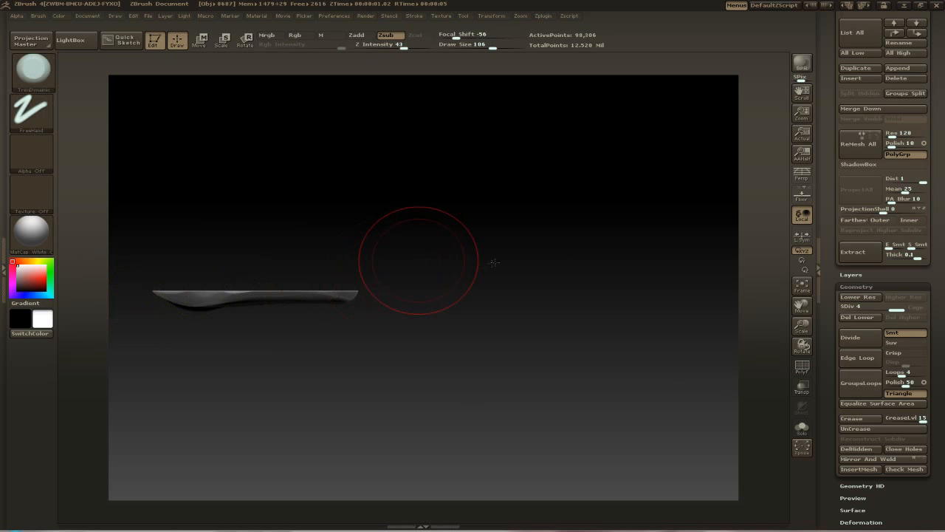
pyautogui.keyDown('alt'); pyautogui.moveTo(418, 259); pyautogui.dragTo(508, 260); pyautogui.keyUp('alt')
pyautogui.hotkey('ctrl', 'z')
# Clip the rock's underside to a flat base with ClipRect.
pyautogui.keyDown('ctrl'); pyautogui.keyDown('shift'); pyautogui.moveTo(225, 126); pyautogui.dragTo(457, 267); pyautogui.keyUp('shift'); pyautogui.keyUp('ctrl')
pyautogui.moveTo(376, 340); pyautogui.dragTo(264, 339)
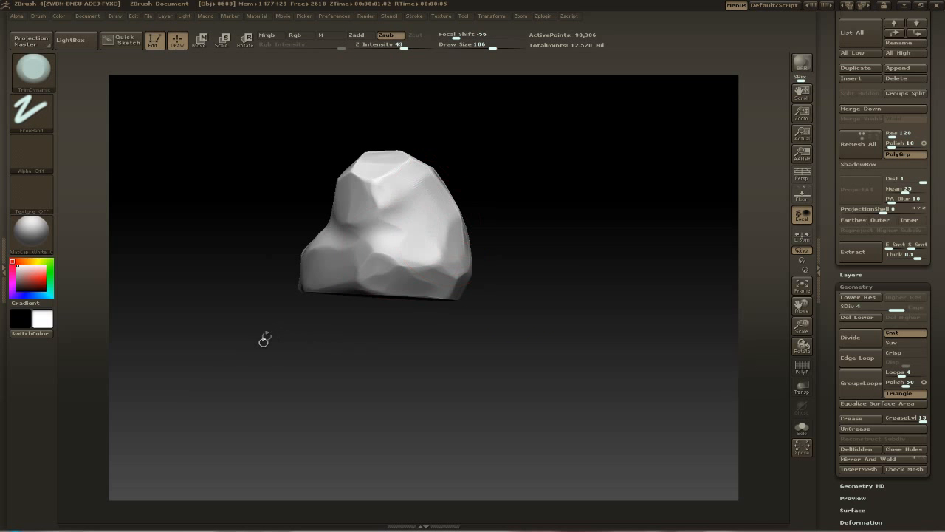
# Trim facets on the upper part and flanks of the flat-based rock.
pyautogui.moveTo(450, 245)
pyautogui.mouseDown()
pyautogui.moveTo(279, 289)
pyautogui.moveTo(468, 202)
pyautogui.mouseUp()
pyautogui.moveTo(250, 318)
pyautogui.mouseDown()
pyautogui.moveTo(449, 205)
pyautogui.moveTo(363, 220)
pyautogui.moveTo(502, 256)
pyautogui.moveTo(399, 273)
pyautogui.moveTo(401, 185)
pyautogui.mouseUp()
pyautogui.moveTo(240, 302)
pyautogui.mouseDown()
pyautogui.moveTo(392, 177)
pyautogui.moveTo(384, 246)
pyautogui.moveTo(418, 248)
pyautogui.mouseUp()
# Set TrimDynamic to focal shift -90 and draw size 110, and cut harder planes around the rock.
pyautogui.press('s')
pyautogui.moveTo(261, 315); pyautogui.dragTo(424, 252)
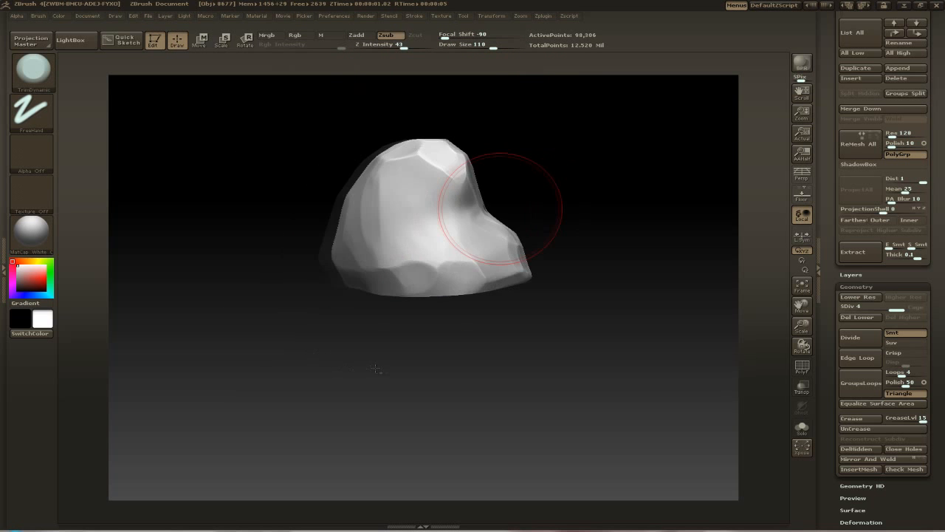
pyautogui.moveTo(390, 325)
pyautogui.mouseDown()
pyautogui.moveTo(441, 304)
pyautogui.moveTo(424, 245)
pyautogui.mouseUp()
pyautogui.moveTo(424, 325)
pyautogui.mouseDown()
pyautogui.moveTo(352, 365)
pyautogui.moveTo(334, 362)
pyautogui.moveTo(398, 325)
pyautogui.mouseUp()
pyautogui.moveTo(551, 137)
pyautogui.mouseDown()
pyautogui.moveTo(447, 287)
pyautogui.moveTo(394, 343)
pyautogui.moveTo(480, 338)
pyautogui.moveTo(511, 392)
pyautogui.moveTo(513, 309)
pyautogui.moveTo(610, 311)
pyautogui.moveTo(399, 323)
pyautogui.moveTo(478, 353)
pyautogui.moveTo(553, 317)
pyautogui.moveTo(400, 318)
pyautogui.mouseUp()
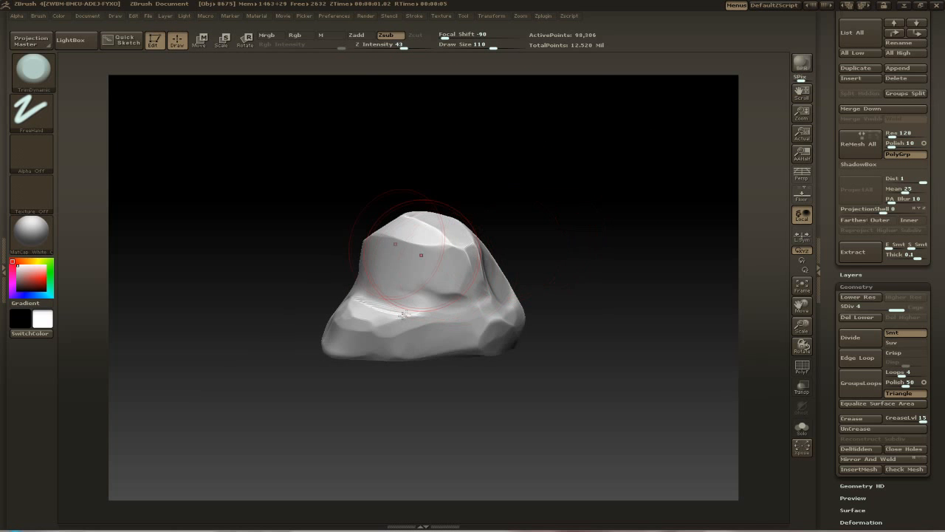
pyautogui.moveTo(537, 328)
pyautogui.mouseDown()
pyautogui.moveTo(477, 338)
pyautogui.moveTo(491, 304)
pyautogui.mouseUp()
# Smooth the ledge below the rock's upper block and re-trim it with a smaller TrimDynamic brush.
pyautogui.keyDown('shift'); pyautogui.moveTo(421, 329); pyautogui.dragTo(354, 329); pyautogui.keyUp('shift')
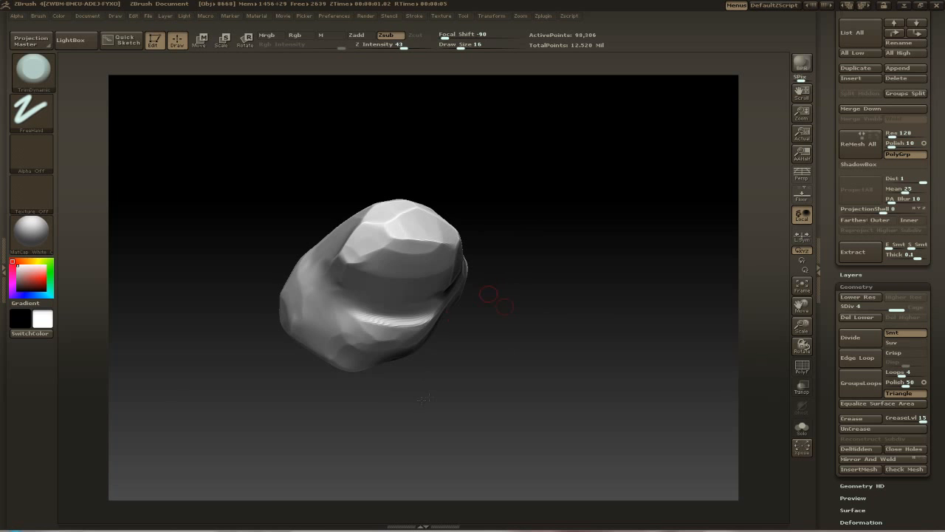
pyautogui.moveTo(523, 276); pyautogui.dragTo(493, 325)
pyautogui.moveTo(494, 46); pyautogui.dragTo(477, 46)
pyautogui.moveTo(466, 361)
pyautogui.mouseDown()
pyautogui.moveTo(453, 401)
pyautogui.moveTo(433, 369)
pyautogui.moveTo(426, 391)
pyautogui.mouseUp()
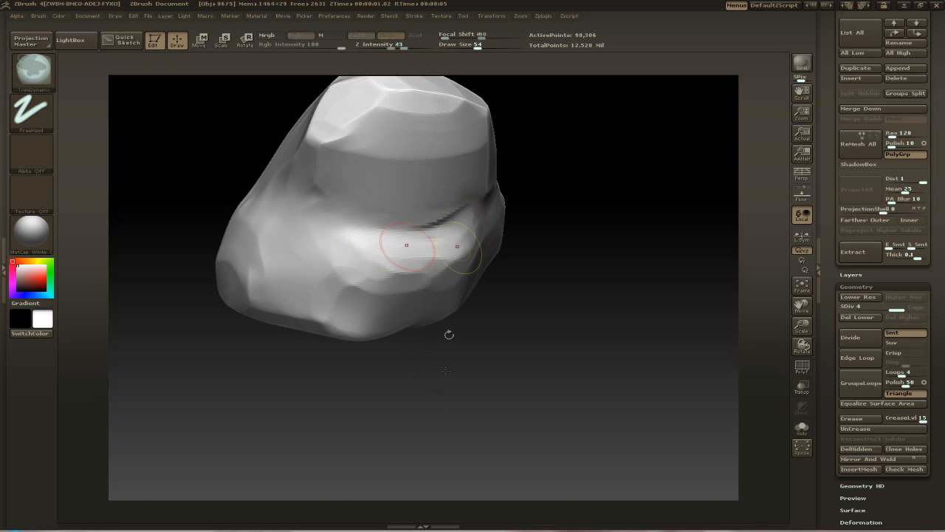
pyautogui.moveTo(488, 330); pyautogui.dragTo(470, 348)
pyautogui.moveTo(402, 356); pyautogui.dragTo(455, 331)
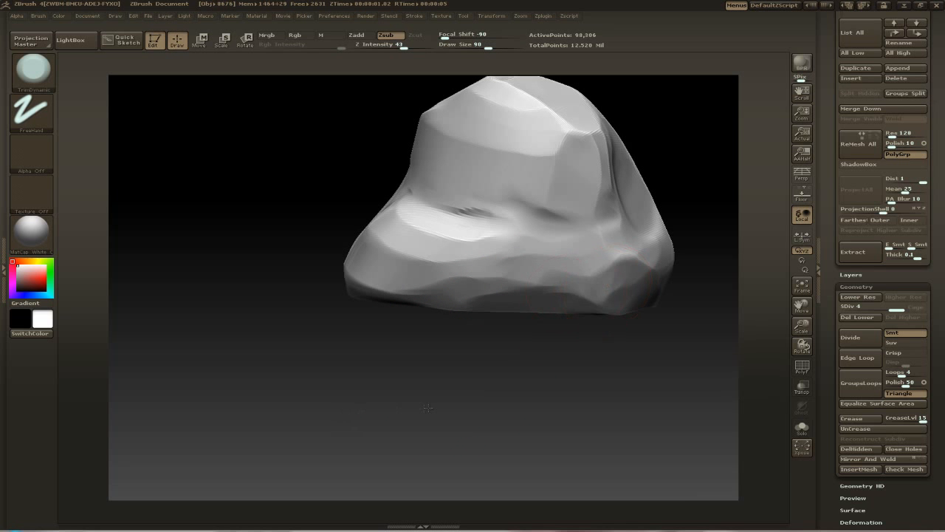
# Set the draw size to 53 and trim small facets along the rock's ledge and back side.
pyautogui.moveTo(409, 409); pyautogui.dragTo(533, 401)
pyautogui.moveTo(554, 353); pyautogui.dragTo(503, 316)
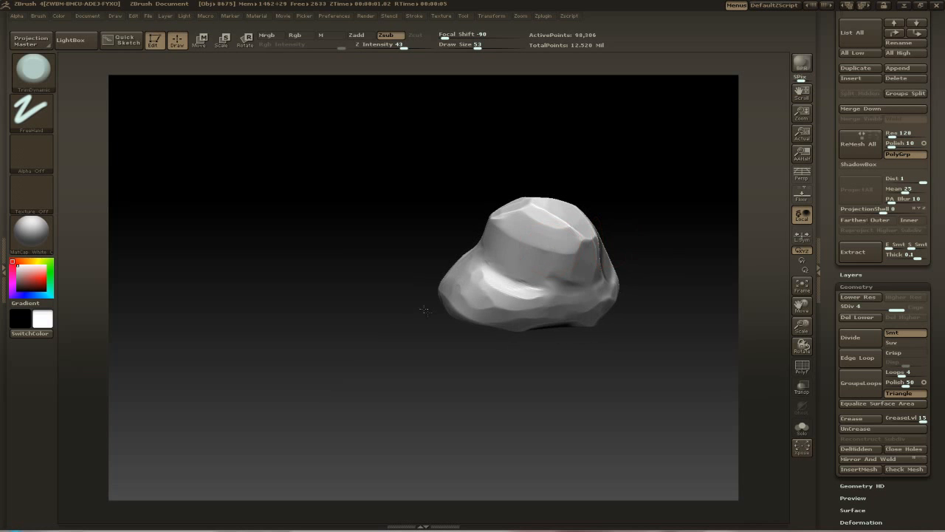
pyautogui.moveTo(455, 327); pyautogui.dragTo(529, 295)
pyautogui.moveTo(492, 359); pyautogui.dragTo(472, 240)
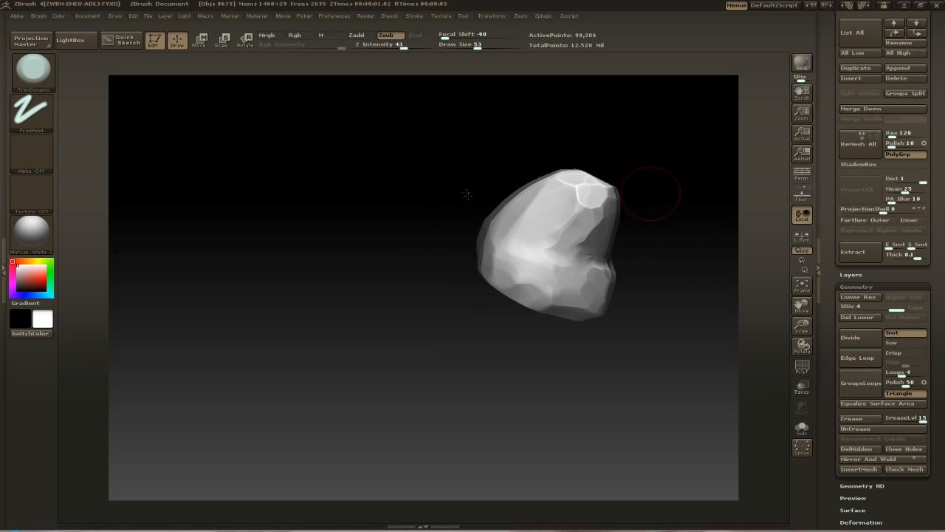
pyautogui.moveTo(500, 187)
pyautogui.mouseDown()
pyautogui.moveTo(673, 232)
pyautogui.moveTo(680, 247)
pyautogui.moveTo(530, 182)
pyautogui.moveTo(493, 237)
pyautogui.moveTo(454, 212)
pyautogui.mouseUp()
# Push out a bulge on the rock's lower side with the Move brush at draw size 92.
pyautogui.press('b')
pyautogui.press('m')
pyautogui.press('v')
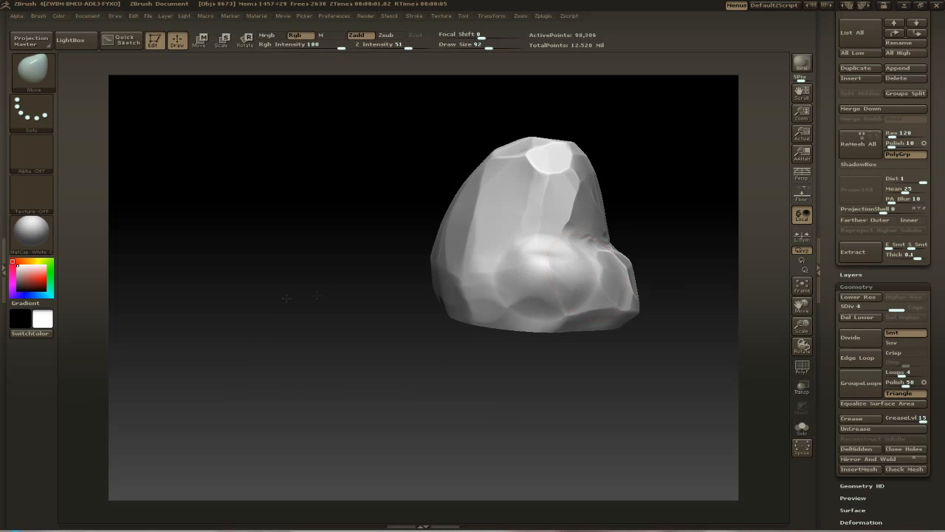
pyautogui.moveTo(362, 244); pyautogui.dragTo(447, 226)
# Switch back to TrimDynamic and cut facets over the bulge and the surrounding sides of the rock.
pyautogui.press('b')
pyautogui.press('t')
pyautogui.press('d')
pyautogui.moveTo(503, 241)
pyautogui.mouseDown()
pyautogui.moveTo(517, 289)
pyautogui.moveTo(567, 175)
pyautogui.mouseUp()
pyautogui.moveTo(580, 226); pyautogui.dragTo(483, 205)
pyautogui.moveTo(634, 185)
pyautogui.mouseDown()
pyautogui.moveTo(574, 192)
pyautogui.moveTo(407, 162)
pyautogui.moveTo(587, 197)
pyautogui.moveTo(494, 213)
pyautogui.mouseUp()
pyautogui.moveTo(578, 221)
pyautogui.mouseDown()
pyautogui.moveTo(581, 238)
pyautogui.moveTo(465, 185)
pyautogui.moveTo(556, 177)
pyautogui.moveTo(476, 235)
pyautogui.mouseUp()
pyautogui.moveTo(515, 166)
pyautogui.mouseDown()
pyautogui.moveTo(386, 169)
pyautogui.moveTo(392, 151)
pyautogui.moveTo(399, 177)
pyautogui.moveTo(406, 163)
pyautogui.moveTo(367, 157)
pyautogui.moveTo(490, 217)
pyautogui.moveTo(426, 217)
pyautogui.mouseUp()
pyautogui.moveTo(568, 215)
pyautogui.mouseDown()
pyautogui.moveTo(606, 177)
pyautogui.moveTo(596, 196)
pyautogui.mouseUp()
# Set the draw size to 56 and refine the facets on the rock's smaller protruding lump.
pyautogui.press('s')
pyautogui.moveTo(528, 269); pyautogui.dragTo(541, 265)
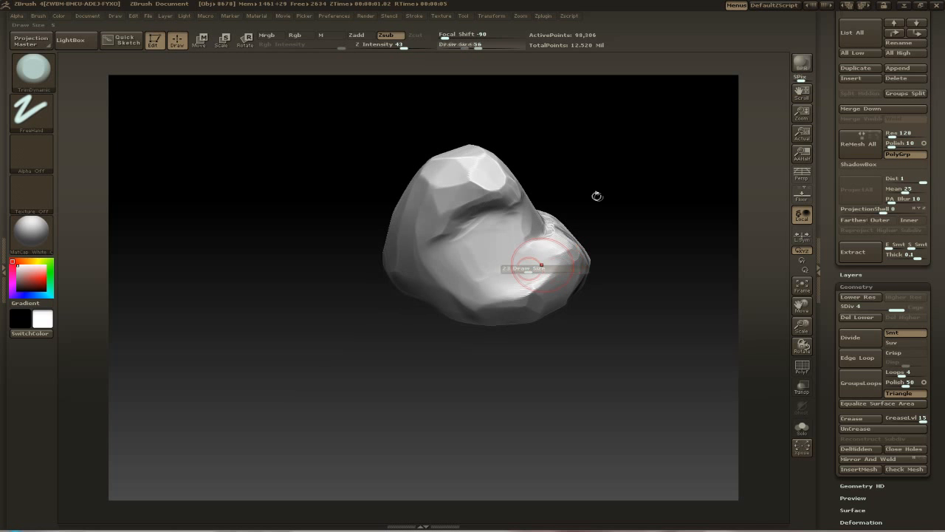
pyautogui.moveTo(369, 232); pyautogui.dragTo(324, 186)
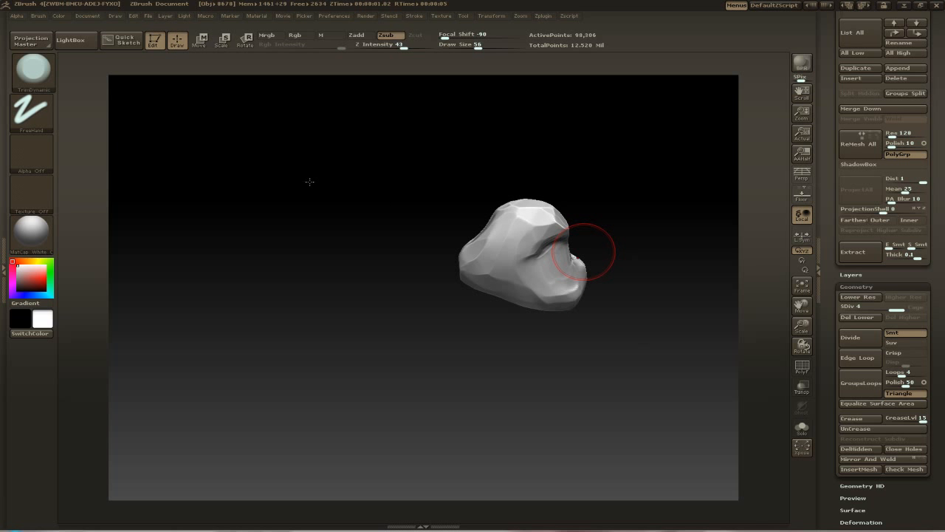
pyautogui.moveTo(423, 230); pyautogui.dragTo(365, 240)
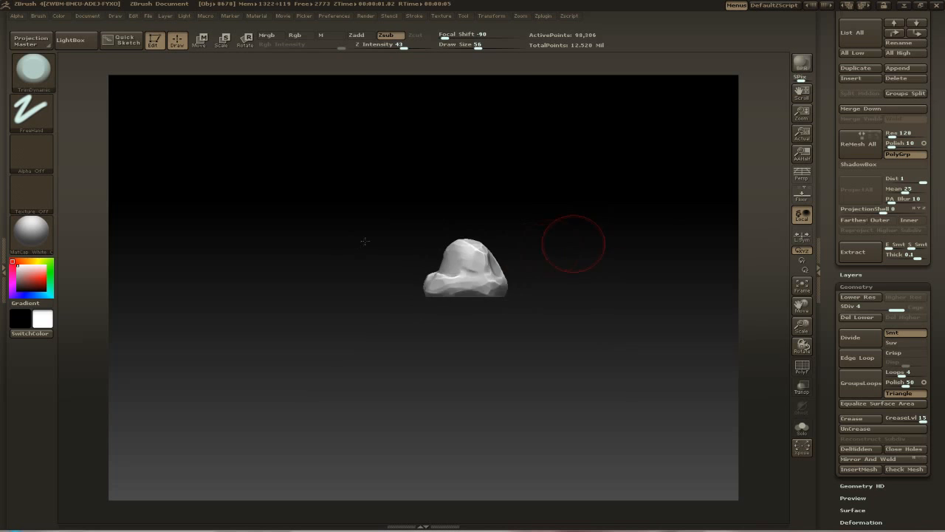
# Build up extra lumps on the rock's side with the Standard brush, and return to TrimDynamic at draw size 76.
pyautogui.press('b')
pyautogui.press('s')
pyautogui.press('t')
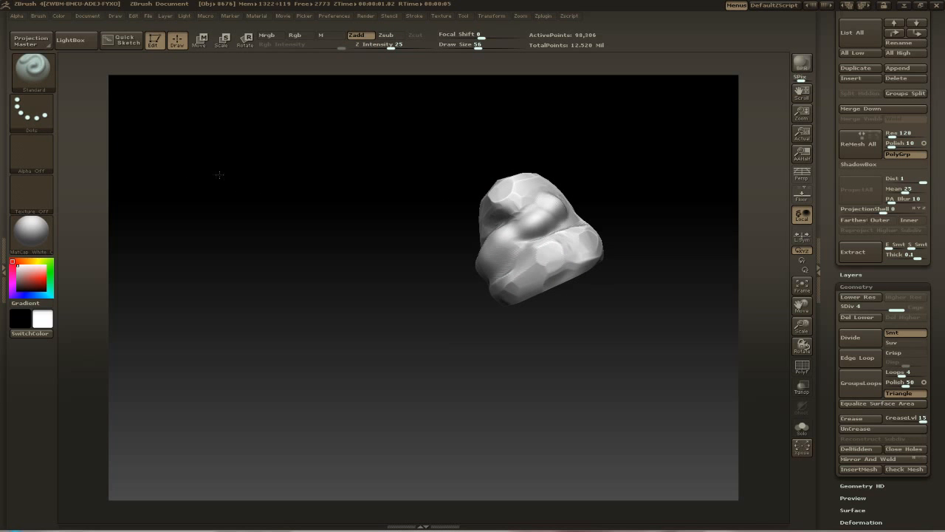
pyautogui.moveTo(204, 210)
pyautogui.mouseDown()
pyautogui.moveTo(330, 192)
pyautogui.moveTo(562, 192)
pyautogui.moveTo(521, 206)
pyautogui.moveTo(481, 253)
pyautogui.moveTo(579, 186)
pyautogui.mouseUp()
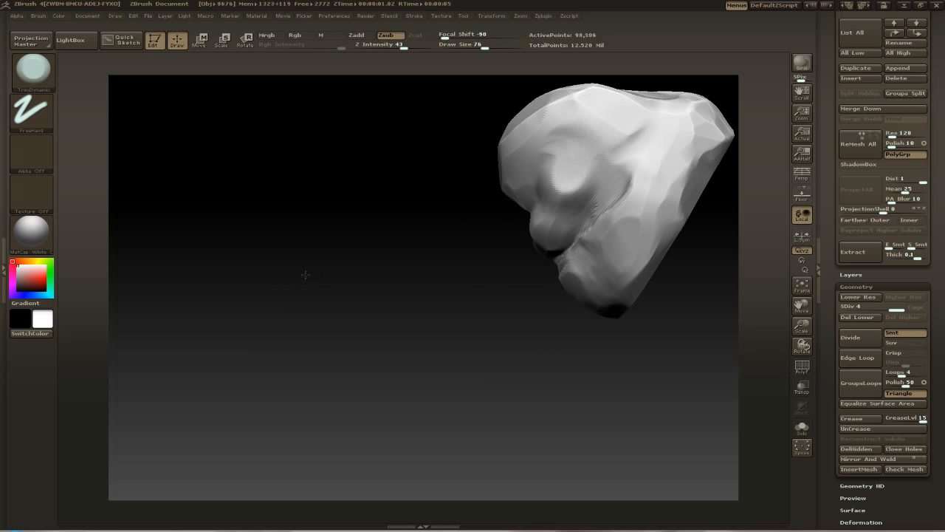
# Finish trimming the rock's lumps and position it among the tree's roots with the Move transpose line.
pyautogui.moveTo(305, 275)
pyautogui.mouseDown()
pyautogui.moveTo(350, 274)
pyautogui.moveTo(317, 325)
pyautogui.mouseUp()
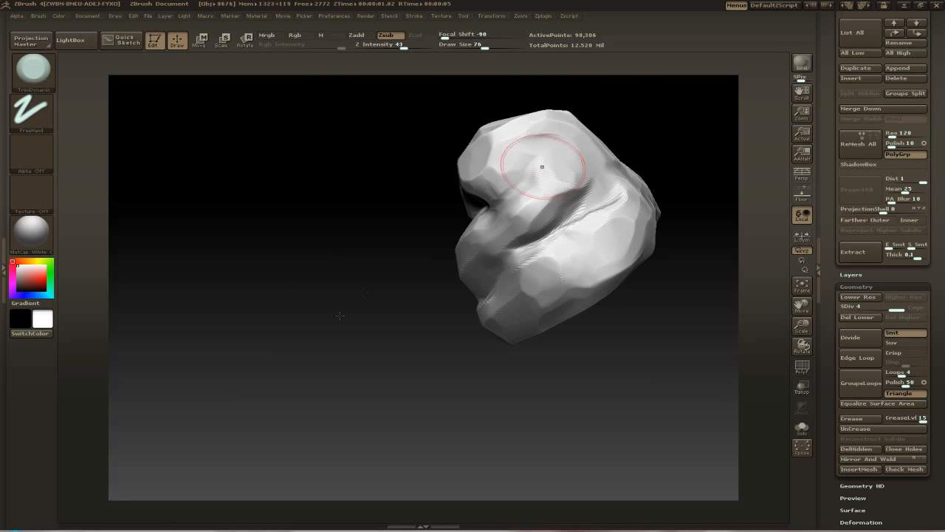
pyautogui.moveTo(327, 281)
pyautogui.mouseDown()
pyautogui.moveTo(338, 291)
pyautogui.moveTo(337, 270)
pyautogui.moveTo(405, 225)
pyautogui.mouseUp()
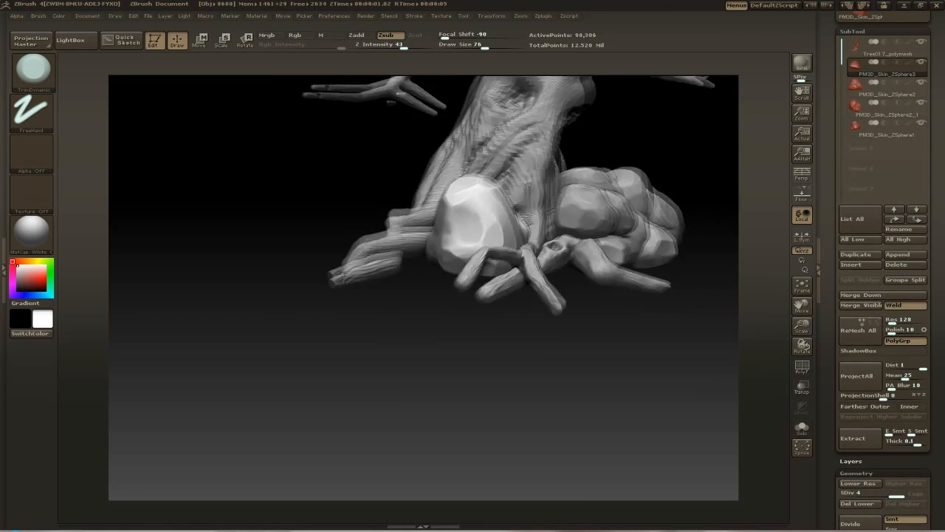
pyautogui.keyDown('alt'); pyautogui.moveTo(419, 285); pyautogui.dragTo(321, 255); pyautogui.keyUp('alt')
pyautogui.press('w')
pyautogui.moveTo(450, 256); pyautogui.dragTo(305, 219)
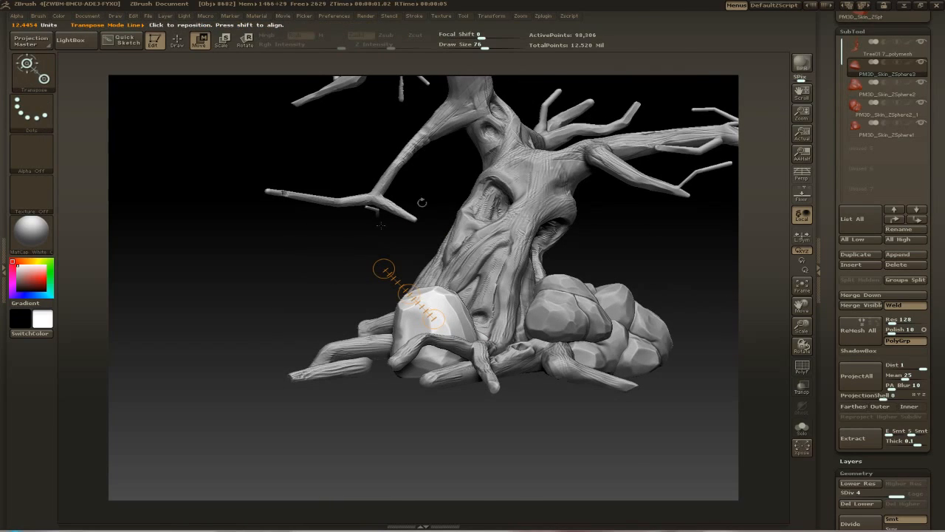
# Duplicate the single front rock and move the copy toward the back of the trunk's base.
pyautogui.keyDown('alt'); pyautogui.click(343, 350); pyautogui.keyUp('alt')
pyautogui.keyDown('alt'); pyautogui.moveTo(318, 318); pyautogui.dragTo(426, 236); pyautogui.keyUp('alt')
pyautogui.keyDown('alt'); pyautogui.click(387, 357); pyautogui.keyUp('alt')
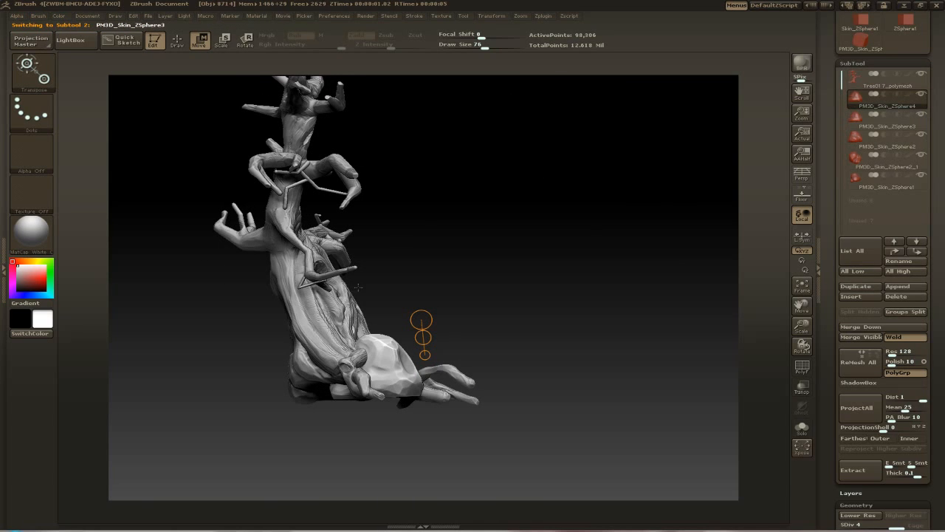
pyautogui.moveTo(423, 338); pyautogui.dragTo(332, 338)
pyautogui.moveTo(488, 295); pyautogui.dragTo(414, 295)
pyautogui.moveTo(389, 333); pyautogui.dragTo(347, 341)
pyautogui.moveTo(472, 280)
pyautogui.mouseDown()
pyautogui.moveTo(596, 189)
pyautogui.moveTo(557, 148)
pyautogui.mouseUp()
pyautogui.moveTo(463, 316); pyautogui.dragTo(386, 335)
# Isolate the copied rock, lower it to subdivision level 3 and smooth away its existing facets and creases.
pyautogui.click(921, 94)
pyautogui.press('q')
pyautogui.moveTo(556, 267)
pyautogui.mouseDown()
pyautogui.moveTo(393, 286)
pyautogui.moveTo(478, 266)
pyautogui.mouseUp()
pyautogui.keyDown('shift'); pyautogui.moveTo(413, 310); pyautogui.dragTo(399, 317); pyautogui.keyUp('shift')
pyautogui.moveTo(838, 418); pyautogui.dragTo(837, 310)
pyautogui.click(858, 406)
pyautogui.moveTo(547, 295); pyautogui.dragTo(473, 303)
pyautogui.keyDown('shift'); pyautogui.moveTo(355, 325); pyautogui.dragTo(380, 319); pyautogui.keyUp('shift')
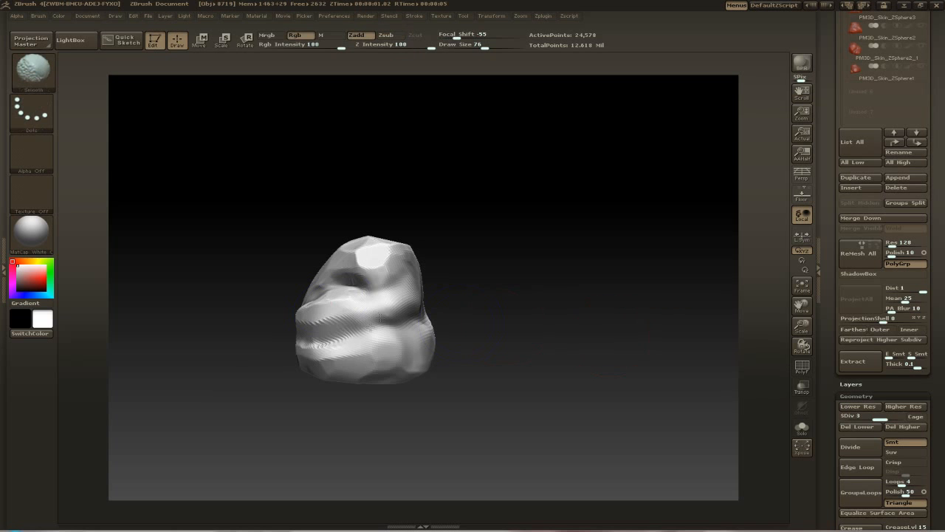
pyautogui.moveTo(473, 295)
pyautogui.mouseDown()
pyautogui.moveTo(257, 244)
pyautogui.moveTo(401, 205)
pyautogui.moveTo(473, 222)
pyautogui.mouseUp()
pyautogui.keyDown('shift'); pyautogui.moveTo(325, 277); pyautogui.dragTo(306, 258); pyautogui.keyUp('shift')
# Reshape the smoothed rock into an uneven two-lobed form with the Move brush, and return it to subdivision level 4.
pyautogui.moveTo(443, 251)
pyautogui.mouseDown()
pyautogui.moveTo(399, 280)
pyautogui.moveTo(534, 220)
pyautogui.mouseUp()
pyautogui.press('b')
pyautogui.press('m')
pyautogui.press('v')
pyautogui.moveTo(328, 286); pyautogui.dragTo(510, 223)
pyautogui.moveTo(443, 240)
pyautogui.mouseDown()
pyautogui.moveTo(410, 240)
pyautogui.moveTo(307, 284)
pyautogui.moveTo(475, 223)
pyautogui.moveTo(349, 286)
pyautogui.mouseUp()
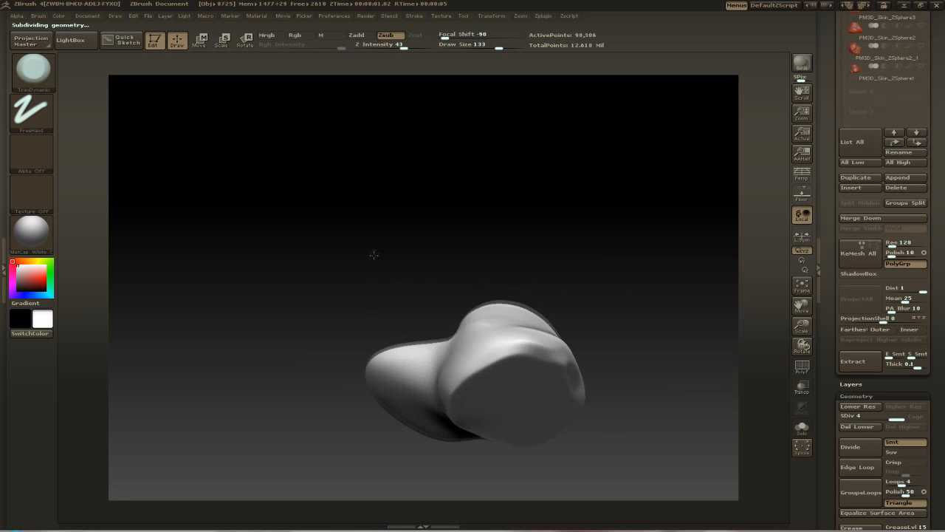
# Cut facets over the reshaped rock's lobes with TrimDynamic, using draw sizes 42 and 39.
pyautogui.moveTo(436, 258); pyautogui.dragTo(438, 369)
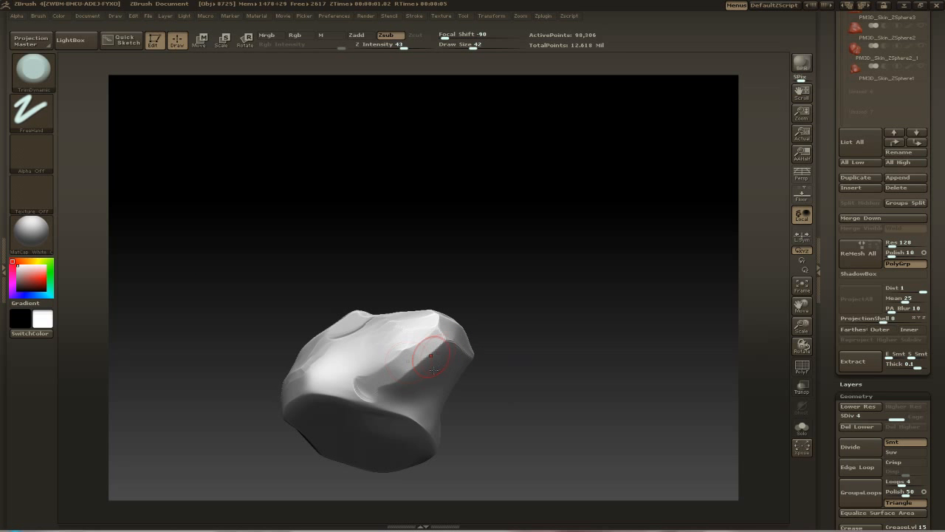
pyautogui.moveTo(527, 307)
pyautogui.mouseDown()
pyautogui.moveTo(553, 323)
pyautogui.moveTo(673, 316)
pyautogui.moveTo(593, 242)
pyautogui.moveTo(534, 317)
pyautogui.moveTo(575, 263)
pyautogui.moveTo(564, 258)
pyautogui.mouseUp()
pyautogui.moveTo(515, 394); pyautogui.dragTo(435, 294)
pyautogui.moveTo(550, 241); pyautogui.dragTo(547, 266)
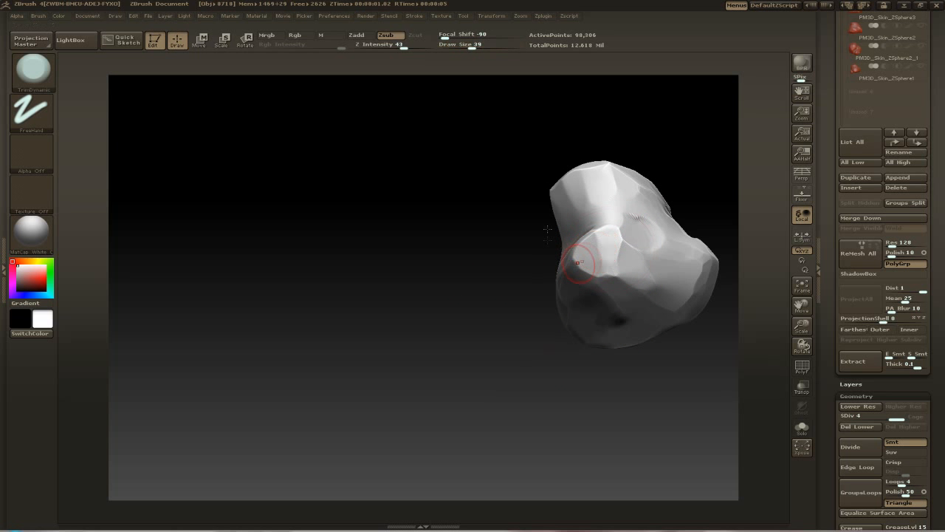
pyautogui.moveTo(547, 229); pyautogui.dragTo(633, 197)
pyautogui.moveTo(623, 374); pyautogui.dragTo(480, 273)
# Set the draw size to 33 and refine the facets along the rock's ridges and the hollow between its lobes.
pyautogui.press('s')
pyautogui.click(545, 304)
pyautogui.moveTo(556, 229)
pyautogui.mouseDown()
pyautogui.moveTo(495, 268)
pyautogui.moveTo(544, 264)
pyautogui.moveTo(587, 224)
pyautogui.moveTo(537, 293)
pyautogui.mouseUp()
pyautogui.press('s')
pyautogui.click(514, 352)
pyautogui.moveTo(607, 334)
pyautogui.mouseDown()
pyautogui.moveTo(576, 291)
pyautogui.moveTo(448, 249)
pyautogui.moveTo(555, 239)
pyautogui.mouseUp()
pyautogui.moveTo(421, 221); pyautogui.dragTo(514, 223)
pyautogui.moveTo(587, 210); pyautogui.dragTo(632, 187)
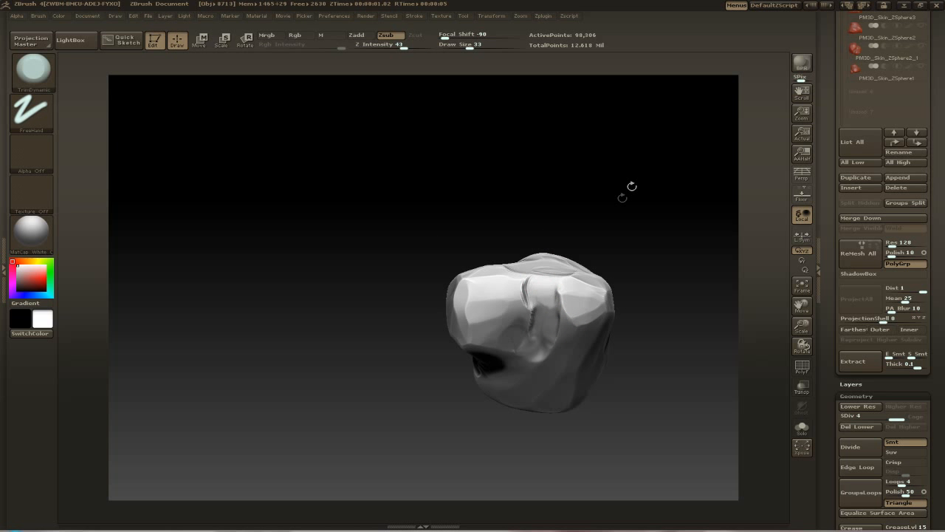
pyautogui.moveTo(543, 291)
pyautogui.mouseDown()
pyautogui.moveTo(593, 249)
pyautogui.moveTo(597, 311)
pyautogui.mouseUp()
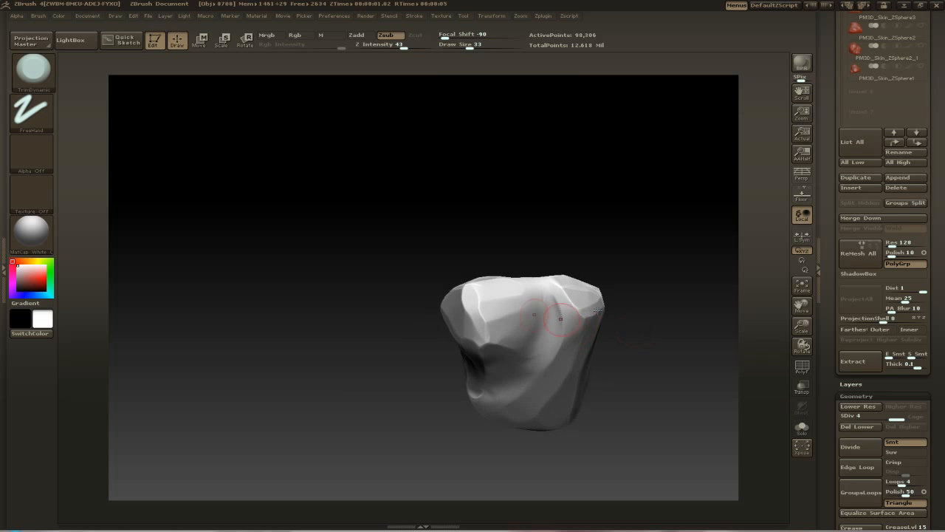
pyautogui.moveTo(663, 200)
pyautogui.keyDown('alt'); pyautogui.mouseDown()
pyautogui.moveTo(597, 209)
pyautogui.moveTo(561, 194)
pyautogui.mouseUp(); pyautogui.keyUp('alt')
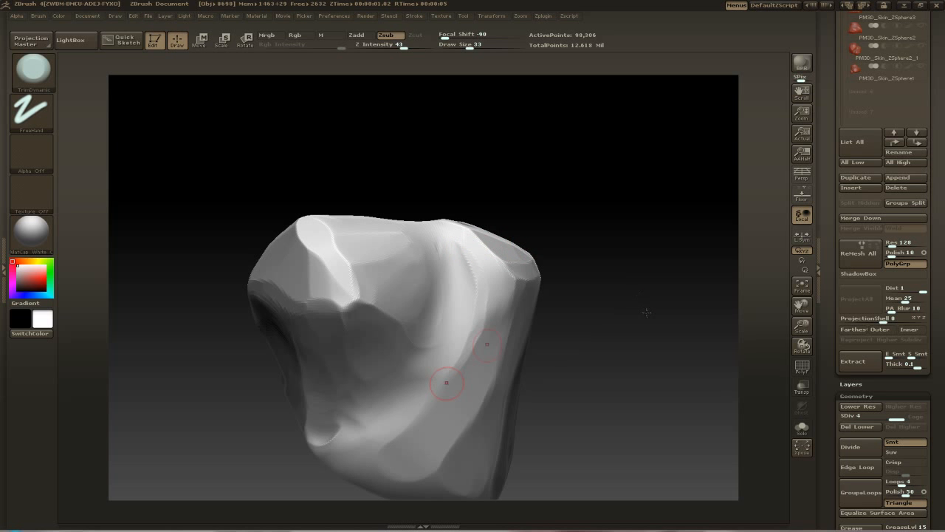
pyautogui.moveTo(647, 313); pyautogui.dragTo(650, 279)
# Set the draw size to 61 and flatten the rock's larger faces.
pyautogui.press('s')
pyautogui.moveTo(640, 236)
pyautogui.mouseDown()
pyautogui.moveTo(426, 214)
pyautogui.moveTo(550, 227)
pyautogui.mouseUp()
pyautogui.moveTo(668, 336); pyautogui.dragTo(532, 243)
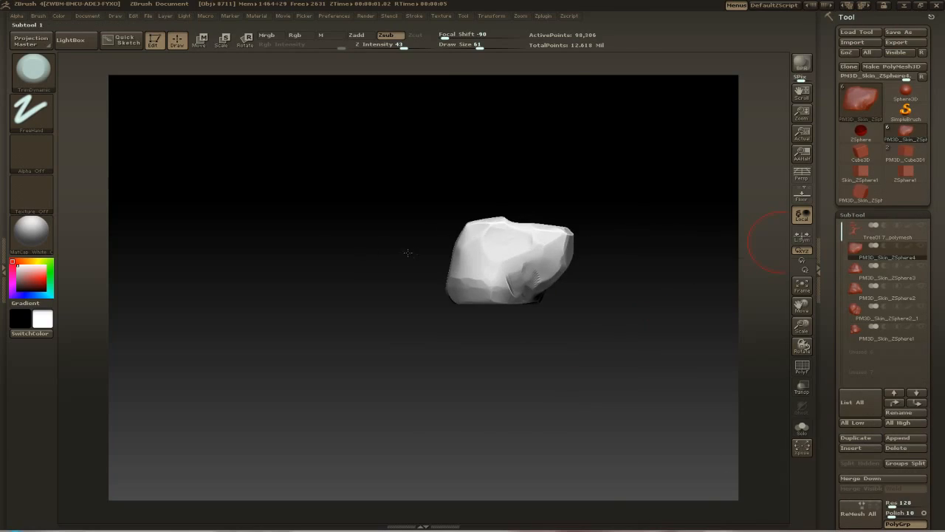
# Show the tree and other rocks again and fit the reshaped rock behind the trunk, using transparency to judge its position.
pyautogui.moveTo(528, 243)
pyautogui.mouseDown()
pyautogui.moveTo(592, 208)
pyautogui.moveTo(554, 299)
pyautogui.mouseUp()
pyautogui.press('w')
pyautogui.moveTo(635, 347)
pyautogui.mouseDown()
pyautogui.moveTo(584, 340)
pyautogui.moveTo(602, 259)
pyautogui.mouseUp()
pyautogui.click(802, 387)
pyautogui.moveTo(441, 216); pyautogui.dragTo(335, 208)
pyautogui.press('q')
pyautogui.moveTo(561, 180); pyautogui.dragTo(538, 260)
pyautogui.press('w')
pyautogui.click(802, 387)
pyautogui.keyDown('alt'); pyautogui.moveTo(591, 155); pyautogui.dragTo(464, 215); pyautogui.keyUp('alt')
pyautogui.keyDown('alt'); pyautogui.moveTo(237, 194); pyautogui.dragTo(392, 235); pyautogui.keyUp('alt')
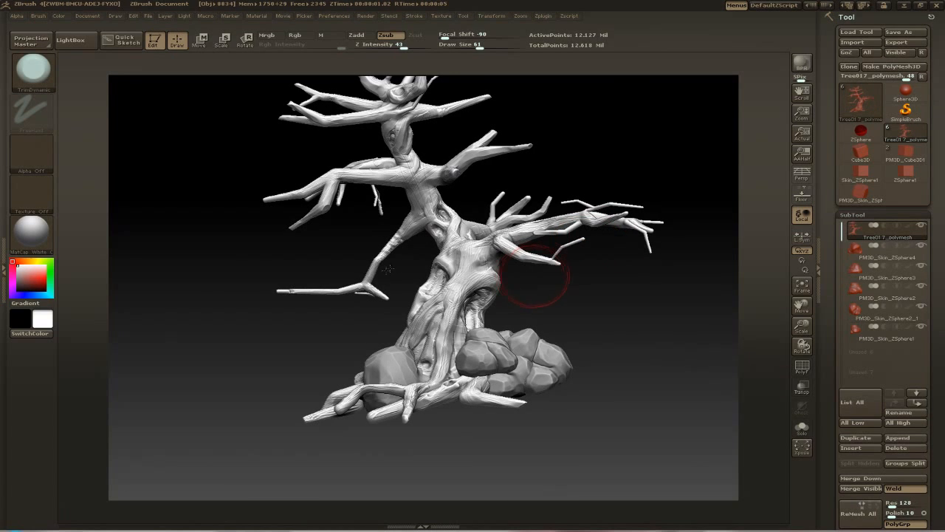
# Save the tool as Tree018_polymesh.
pyautogui.click(898, 32)
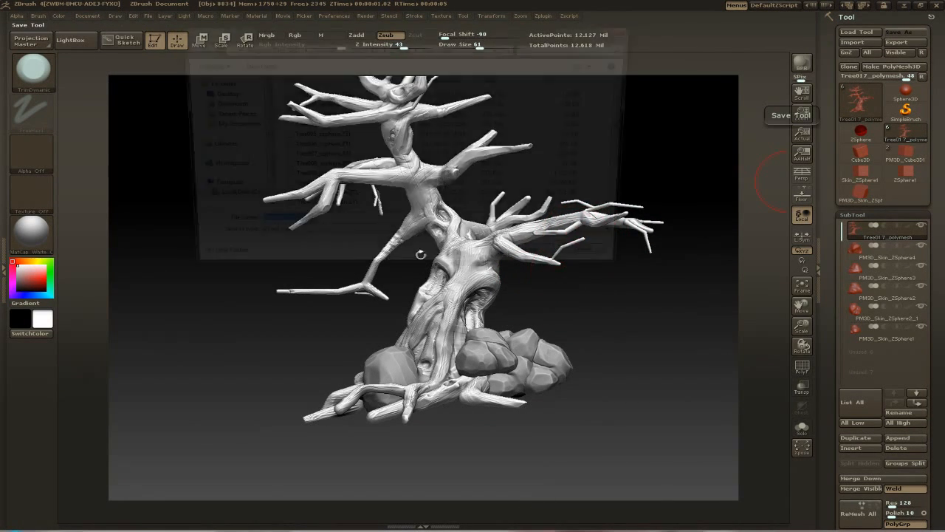
pyautogui.press('Return')
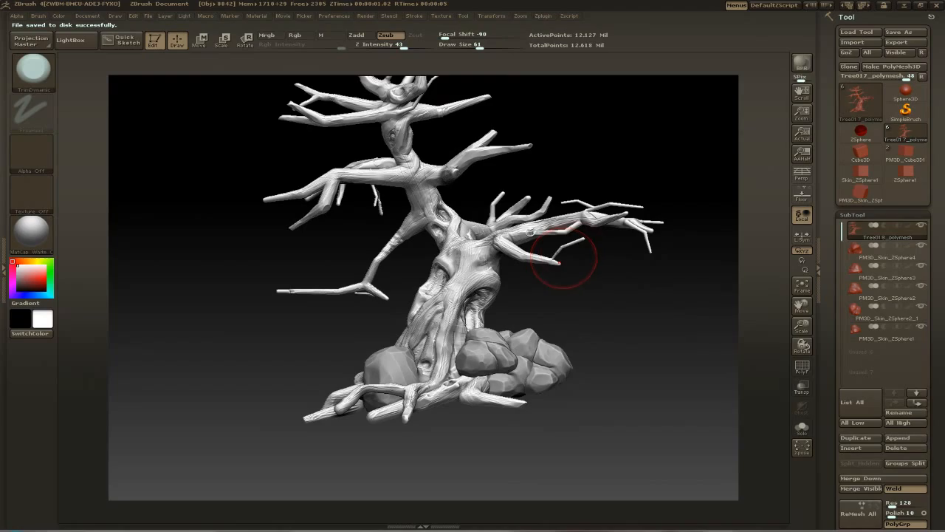
pyautogui.moveTo(593, 226); pyautogui.dragTo(396, 229)
pyautogui.moveTo(599, 320); pyautogui.dragTo(571, 351)
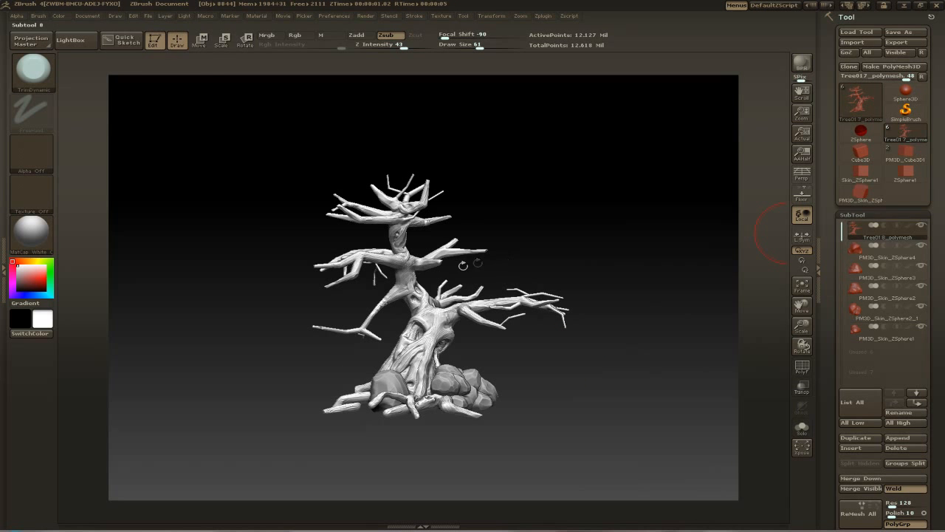
# Hide the tree and the PM3D_Skin_ZSphere4 and PM3D_Skin_ZSphere3 rocks, leaving PM3D_Skin_ZSphere2 selected.
pyautogui.moveTo(842, 232); pyautogui.dragTo(841, 237)
pyautogui.click(886, 252)
pyautogui.click(922, 225)
pyautogui.keyDown('alt'); pyautogui.moveTo(635, 244); pyautogui.dragTo(578, 308); pyautogui.keyUp('alt')
pyautogui.click(886, 274)
pyautogui.click(886, 293)
pyautogui.click(921, 265)
pyautogui.click(922, 245)
pyautogui.keyDown('alt'); pyautogui.moveTo(715, 320); pyautogui.dragTo(684, 276); pyautogui.keyUp('alt')
# Merge PM3D_Skin_ZSphere2 with the two rock subtools below it into a single subtool.
pyautogui.moveTo(838, 430); pyautogui.dragTo(838, 357)
pyautogui.click(861, 380)
pyautogui.click(732, 398)
pyautogui.moveTo(611, 281); pyautogui.dragTo(581, 311)
pyautogui.click(921, 187)
pyautogui.click(921, 188)
pyautogui.click(921, 187)
pyautogui.click(921, 208)
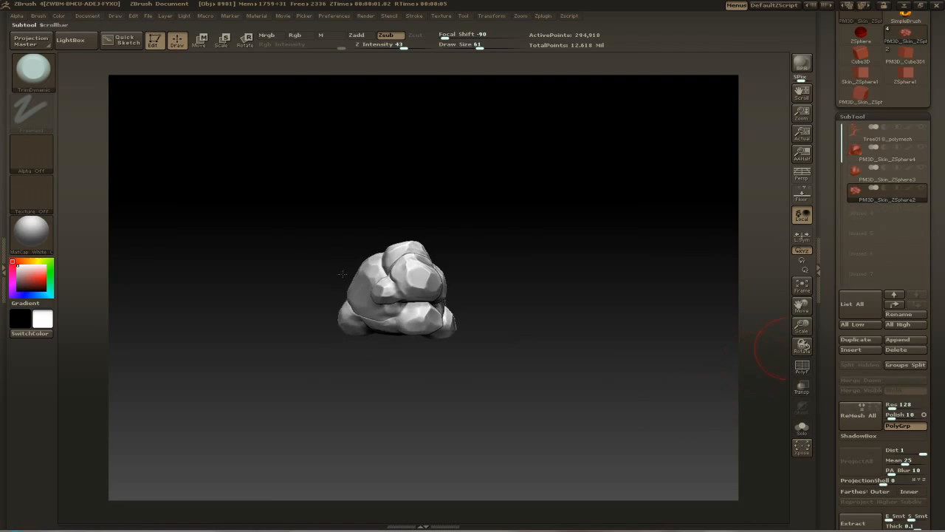
# Show the tree and all rocks again and inspect the arrangement from behind and from the front.
pyautogui.click(803, 428)
pyautogui.moveTo(650, 310); pyautogui.dragTo(301, 298)
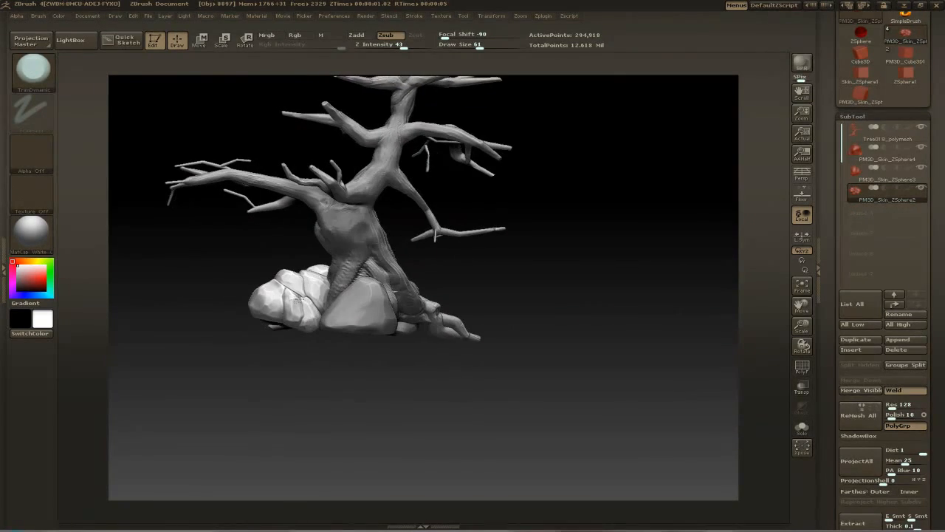
pyautogui.keyDown('alt'); pyautogui.moveTo(520, 320); pyautogui.dragTo(473, 272); pyautogui.keyUp('alt')
pyautogui.keyDown('alt'); pyautogui.click(384, 314); pyautogui.keyUp('alt')
pyautogui.moveTo(385, 313); pyautogui.dragTo(369, 325)
pyautogui.moveTo(561, 265); pyautogui.dragTo(488, 264)
pyautogui.moveTo(371, 362); pyautogui.dragTo(347, 347)
pyautogui.moveTo(487, 273)
pyautogui.mouseDown()
pyautogui.moveTo(576, 277)
pyautogui.moveTo(465, 277)
pyautogui.mouseUp()
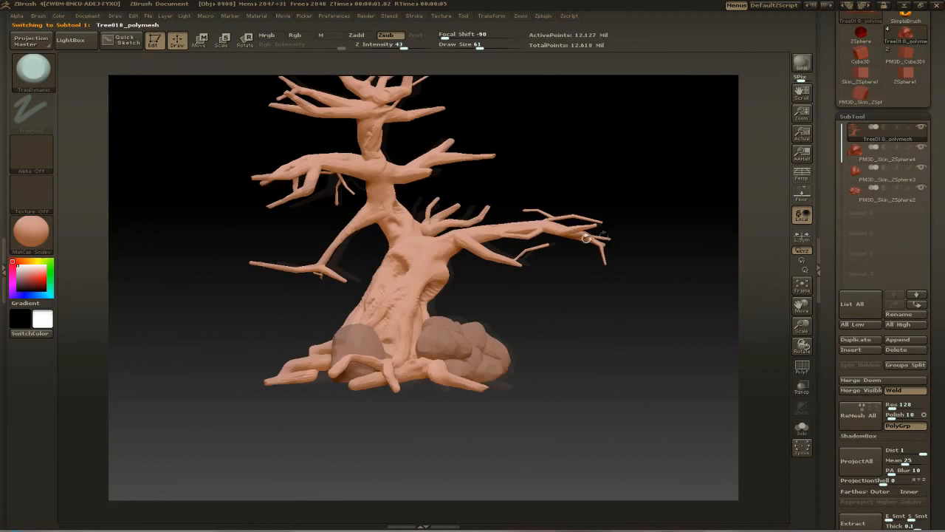
# Set the material to MatCap White Cavity and open the render options.
pyautogui.click(31, 231)
pyautogui.click(98, 235)
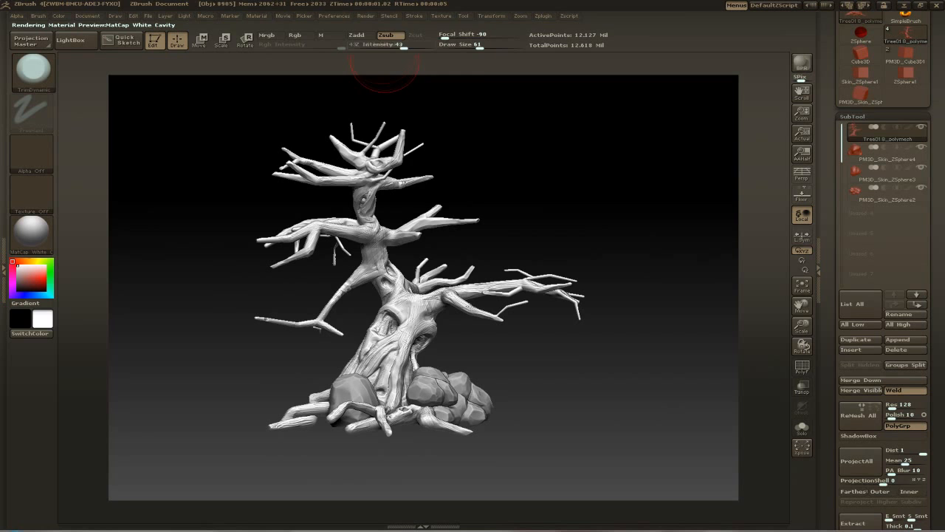
pyautogui.click(366, 16)
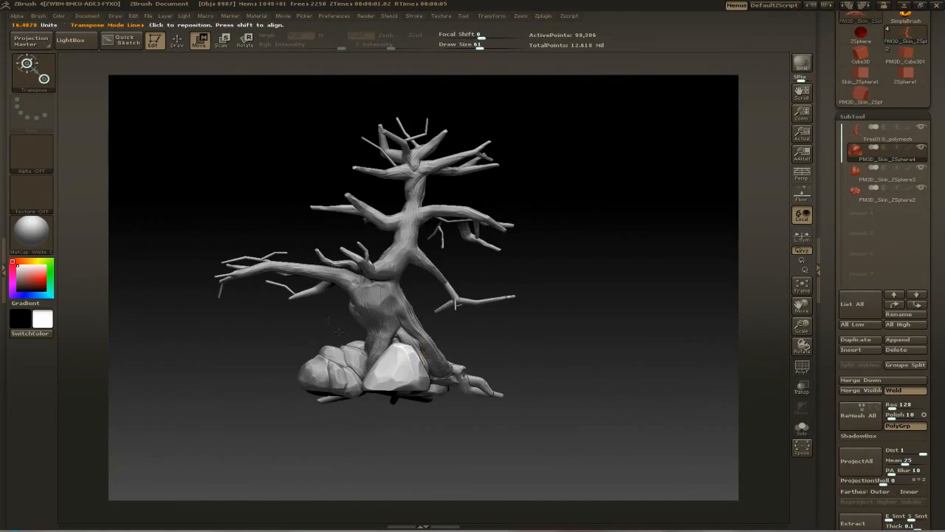
# Select the tree subtool and save the complete tool as a ZTool file.
pyautogui.keyDown('alt'); pyautogui.click(421, 297); pyautogui.keyUp('alt')
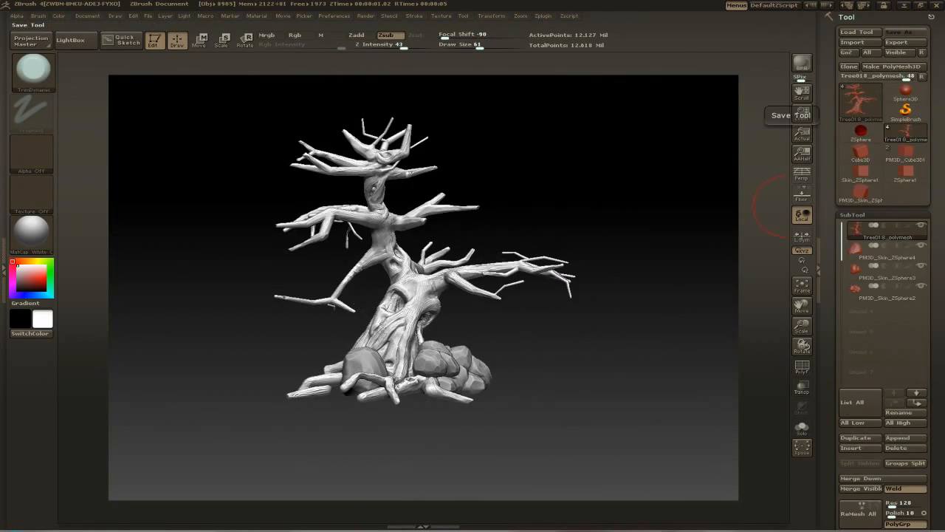
pyautogui.click(898, 32)
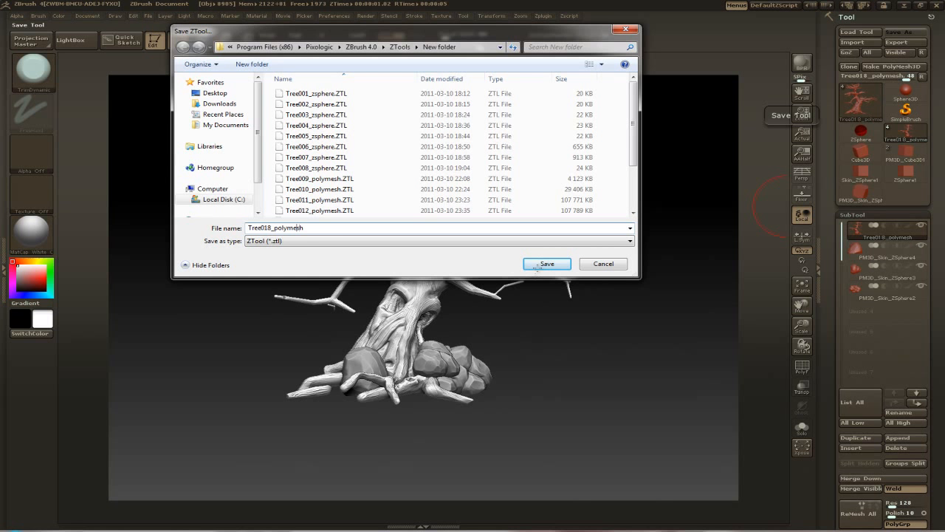